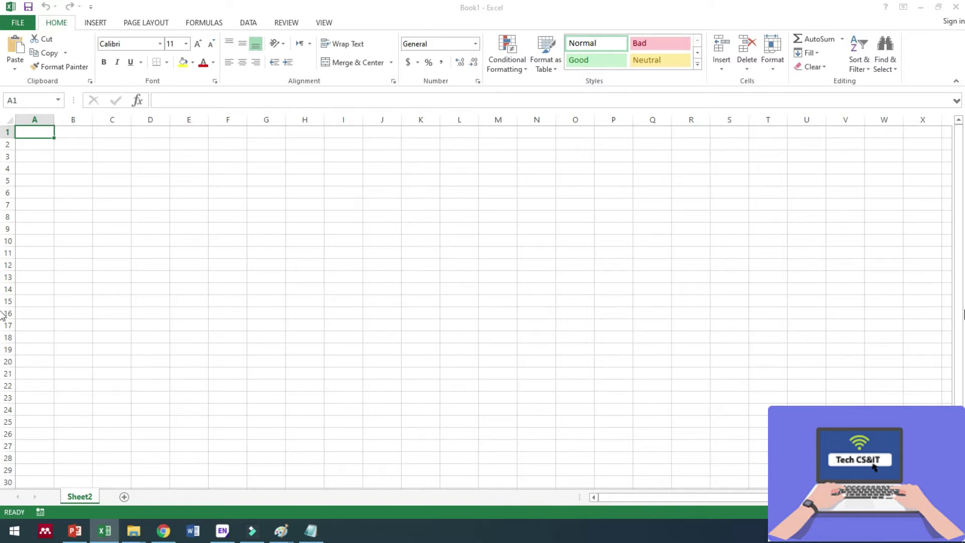
pyautogui.moveTo(49, 137); pyautogui.dragTo(111, 146)
pyautogui.click(24, 136)
pyautogui.moveTo(28, 126); pyautogui.dragTo(207, 156)
pyautogui.click(233, 154)
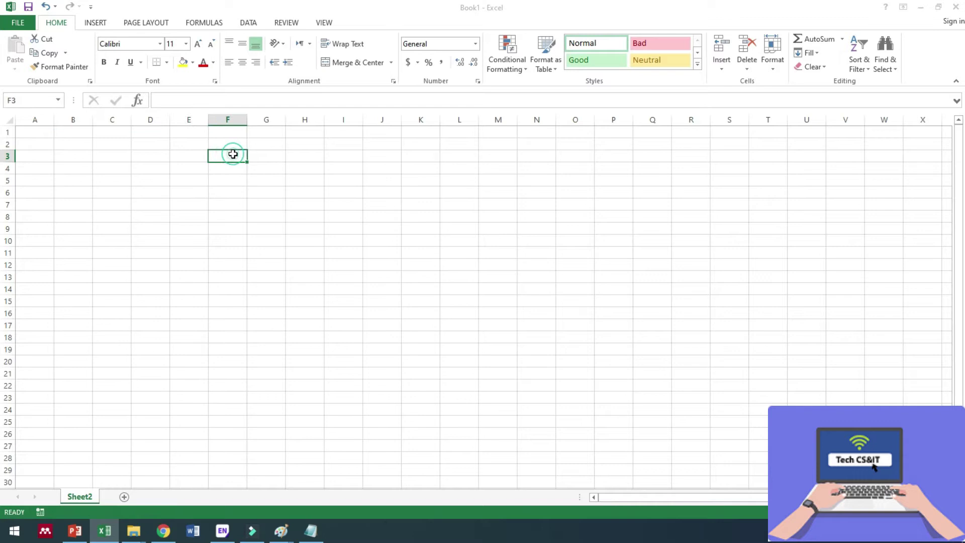
# Step: Merge and center cells A1:F3 and enter the title "Government College University"
pyautogui.moveTo(35, 132); pyautogui.dragTo(246, 158)
pyautogui.click(359, 62)
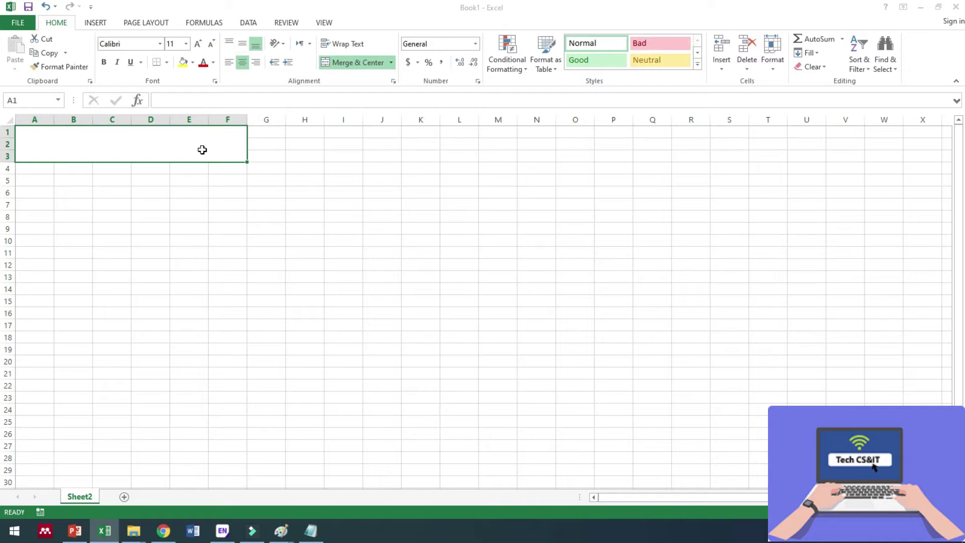
pyautogui.write('Go')
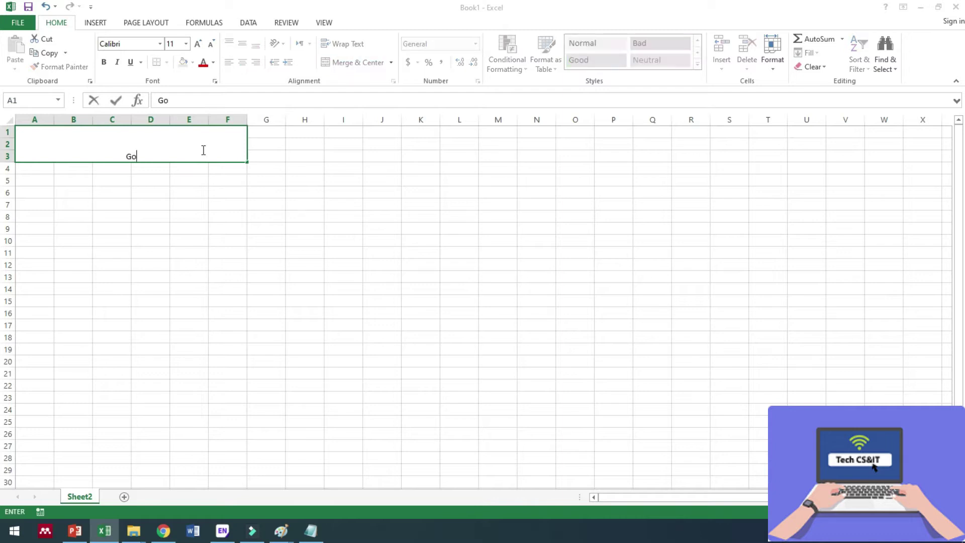
pyautogui.write('vernment Coll')
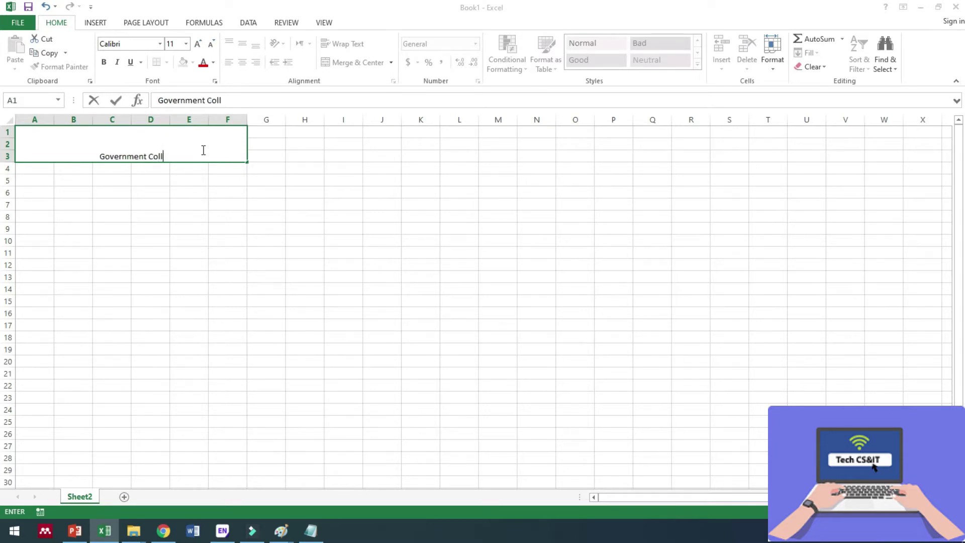
pyautogui.write('ege Uni')
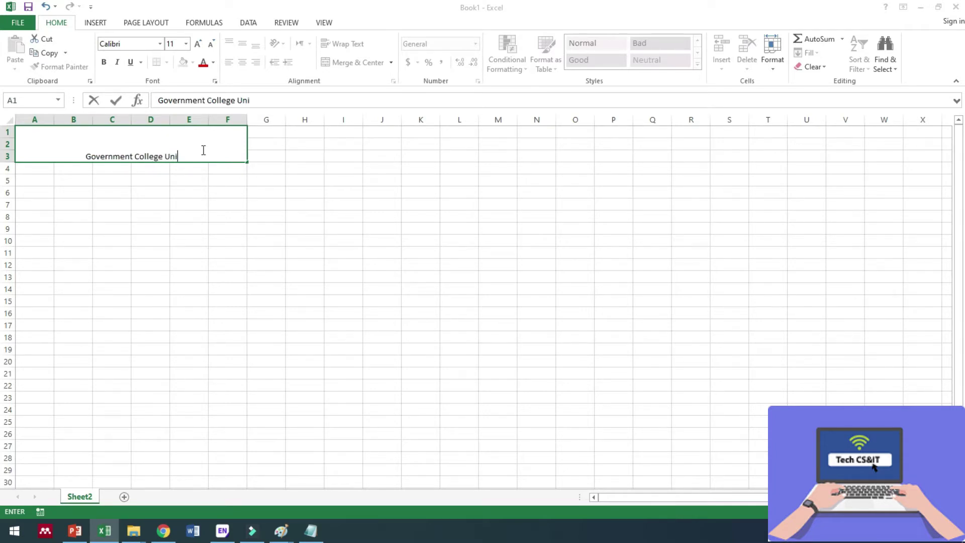
pyautogui.write('versity')
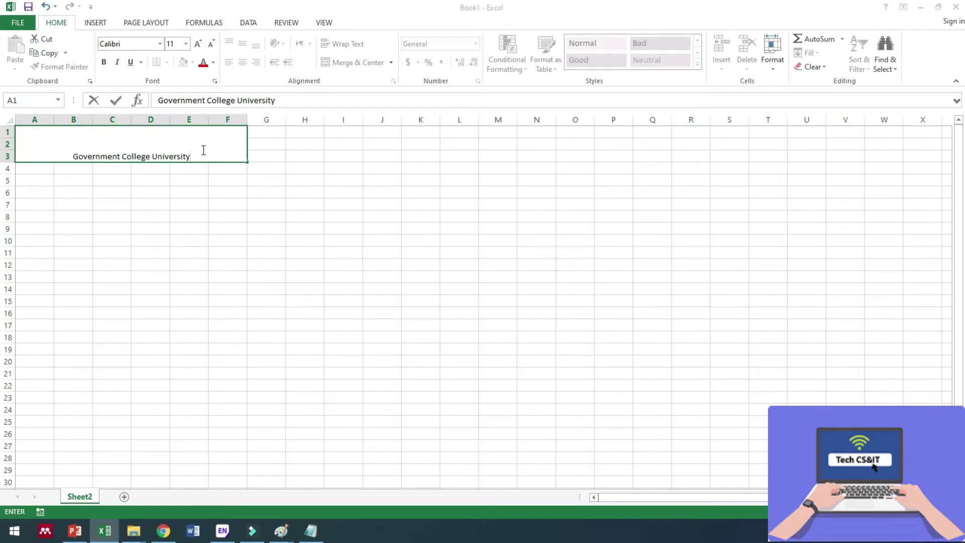
pyautogui.click(243, 207)
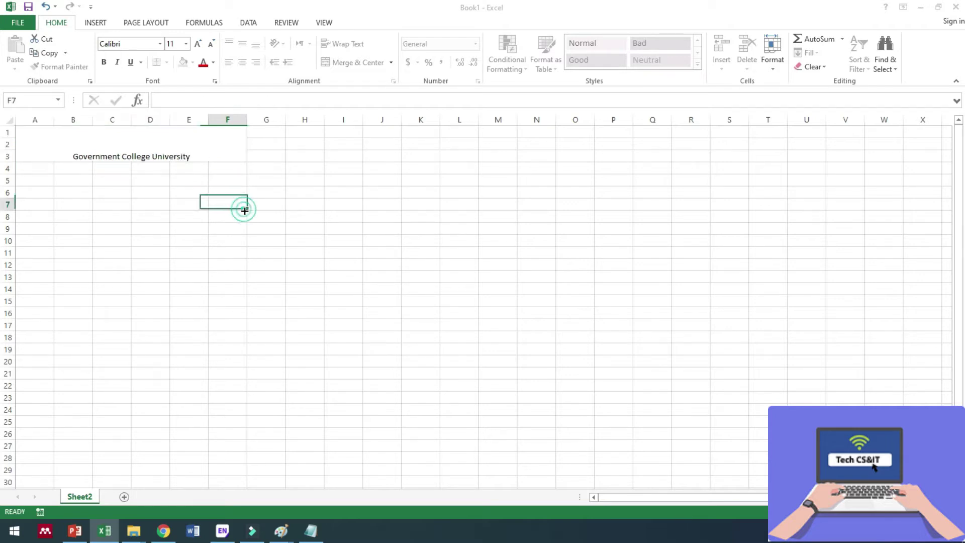
# Step: Set the "Government College University" title in Times New Roman at size 20
pyautogui.click(136, 145)
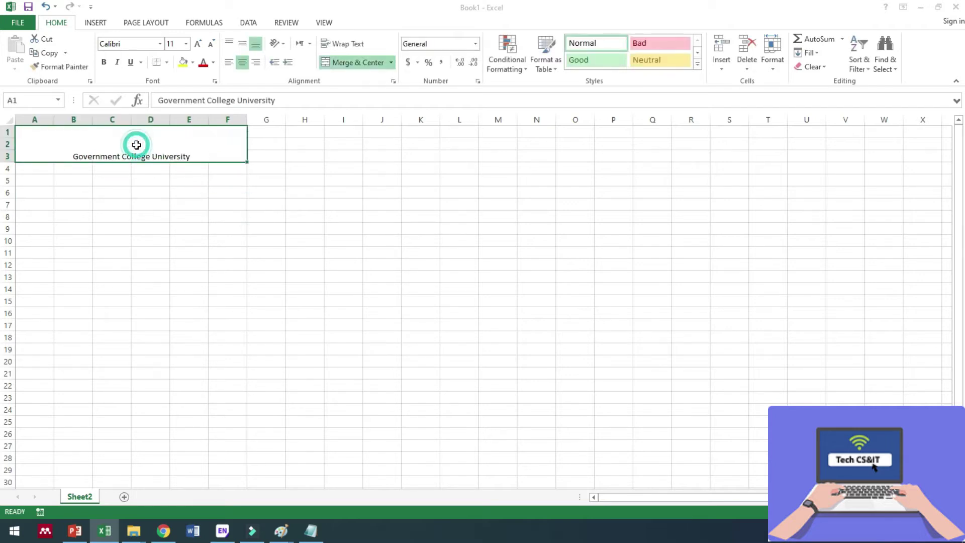
pyautogui.click(159, 45)
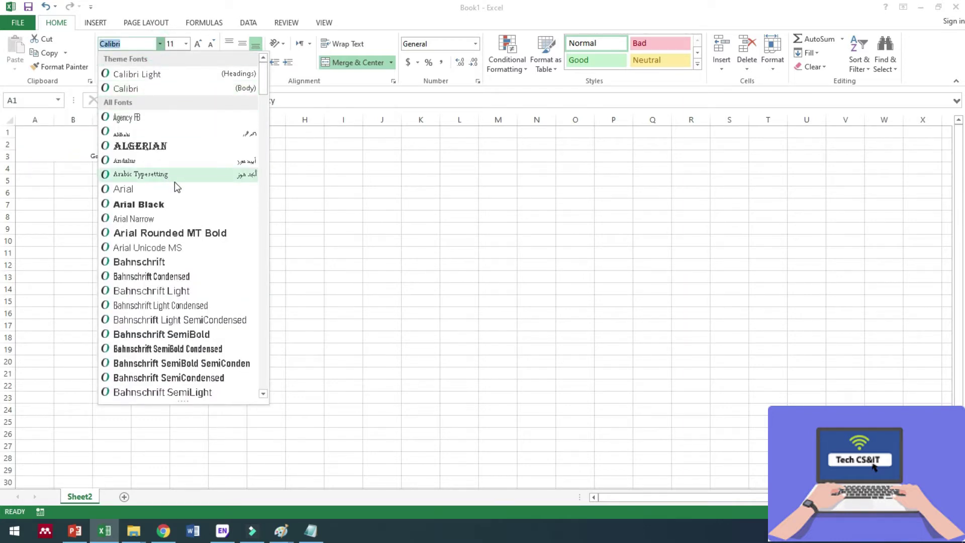
pyautogui.write('Times New Roma')
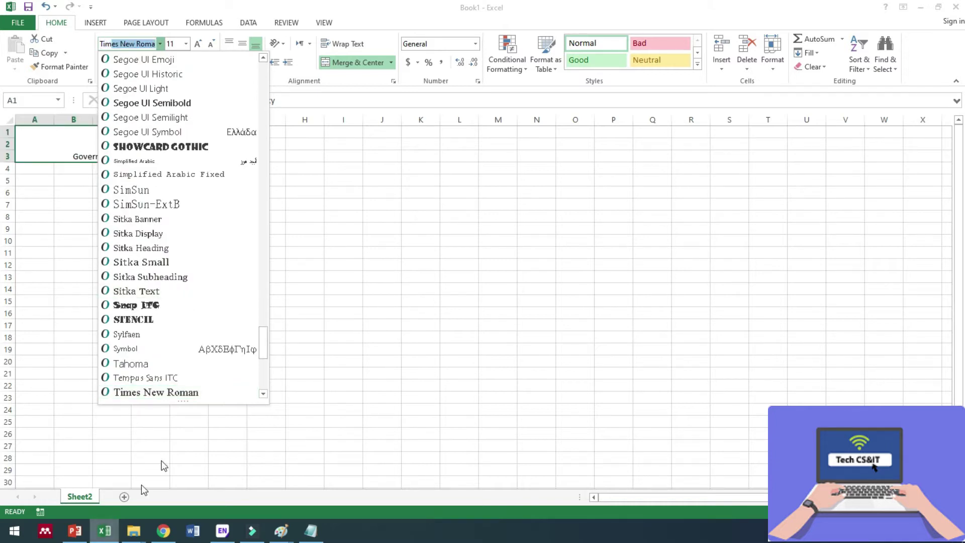
pyautogui.click(181, 392)
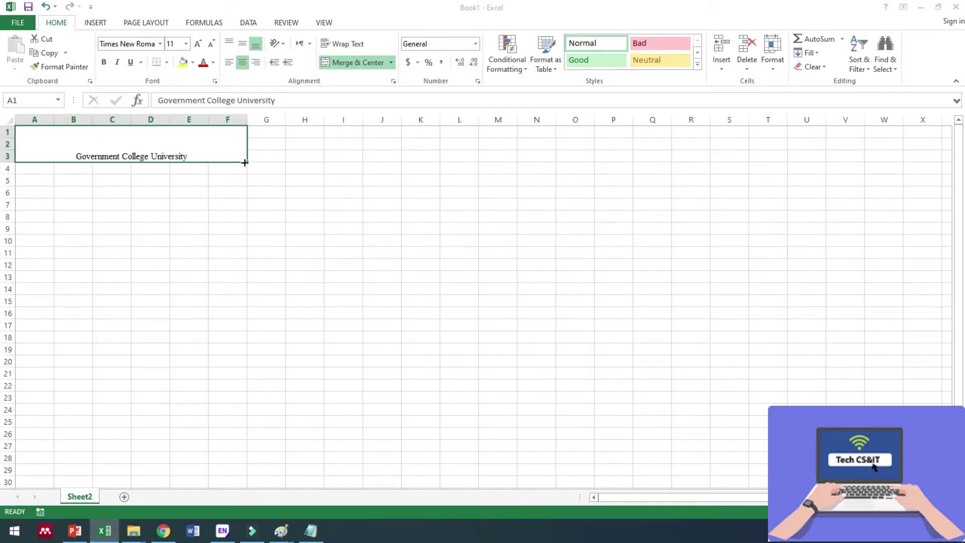
pyautogui.click(185, 44)
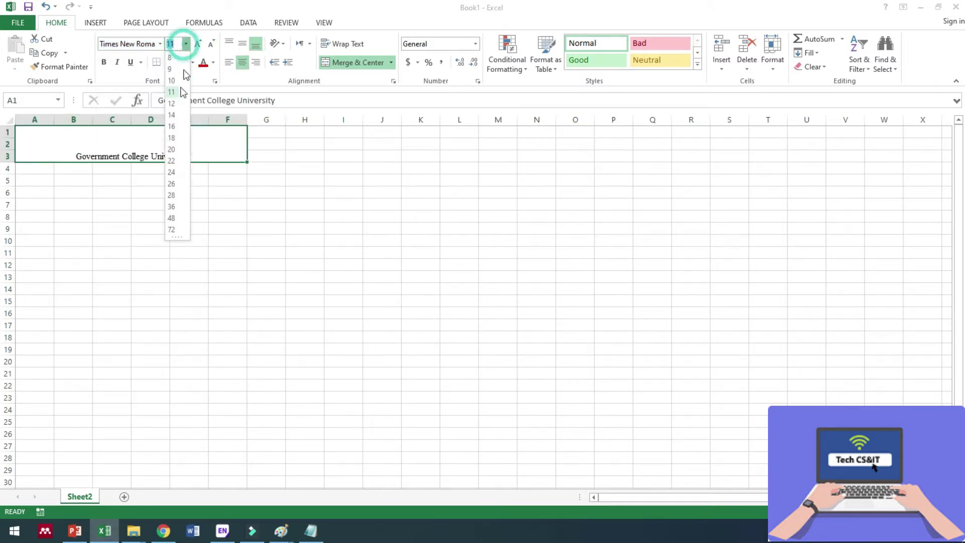
pyautogui.click(173, 150)
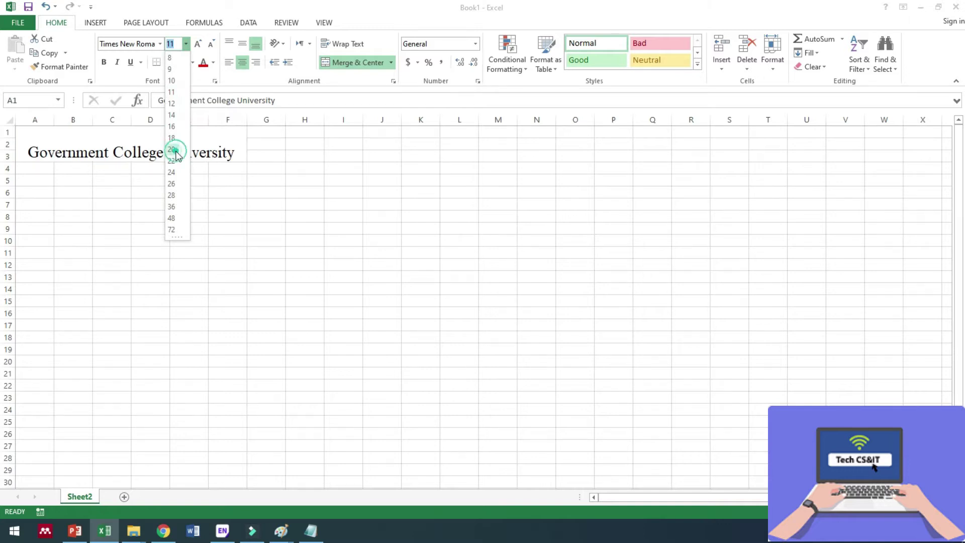
# Step: Make the "Government College University" title bold and align it vertically to the middle of its merged cell
pyautogui.click(104, 64)
pyautogui.click(288, 200)
pyautogui.click(213, 150)
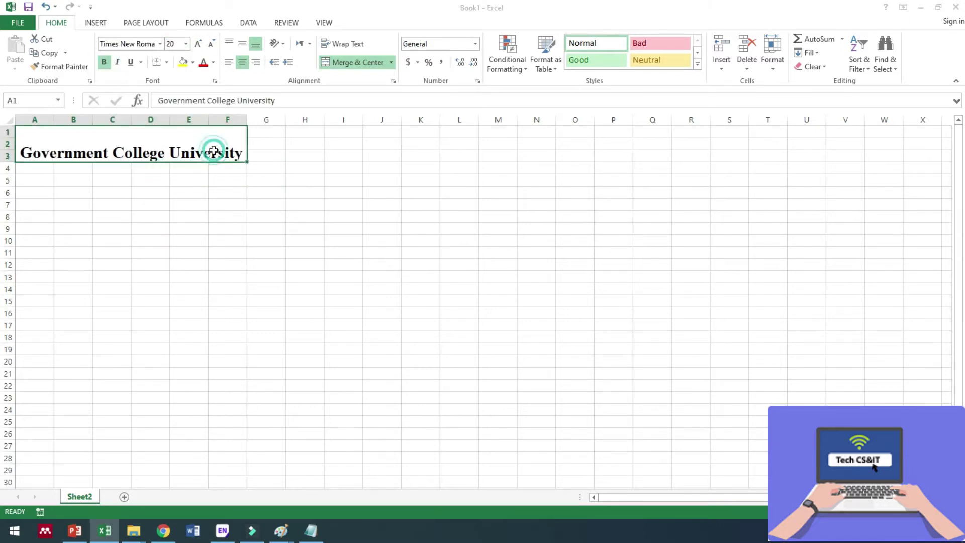
pyautogui.click(242, 44)
pyautogui.click(265, 199)
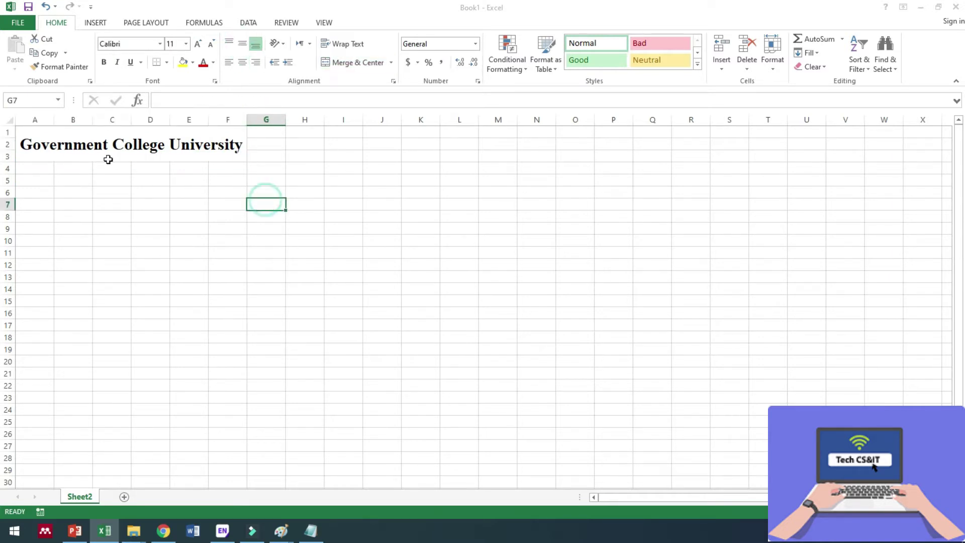
# Step: Merge and center cells A4:F5 and enter the subtitle "Marks Sheet"
pyautogui.click(39, 167)
pyautogui.moveTo(80, 178); pyautogui.dragTo(233, 174)
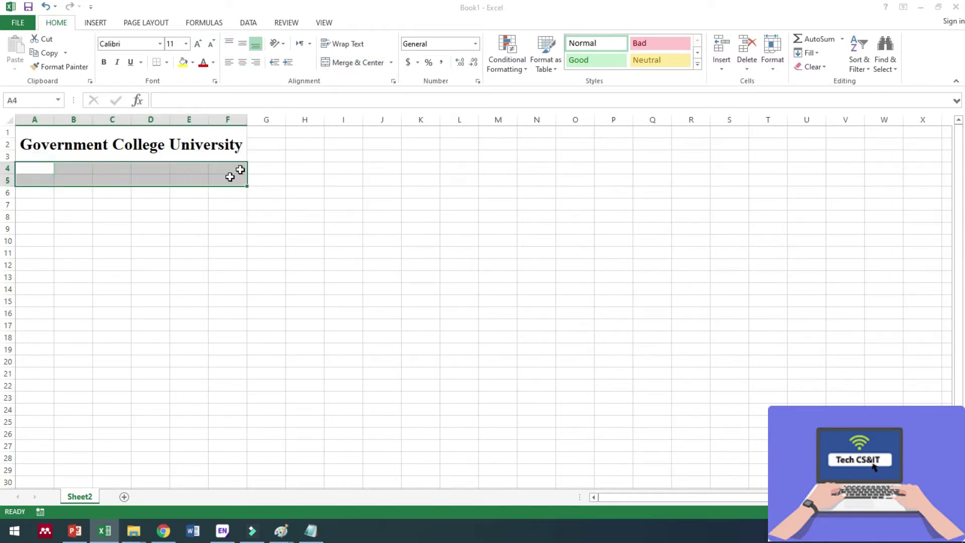
pyautogui.click(340, 62)
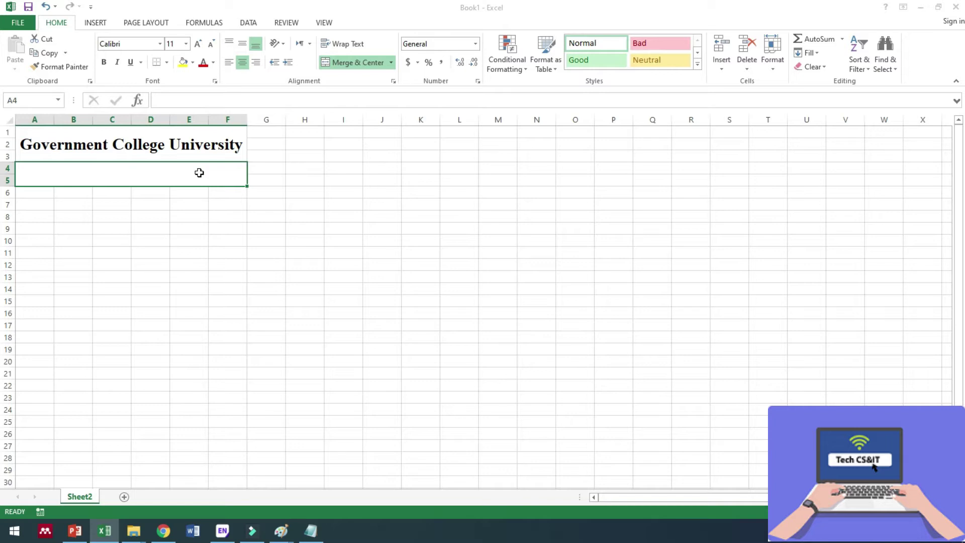
pyautogui.write('Mar')
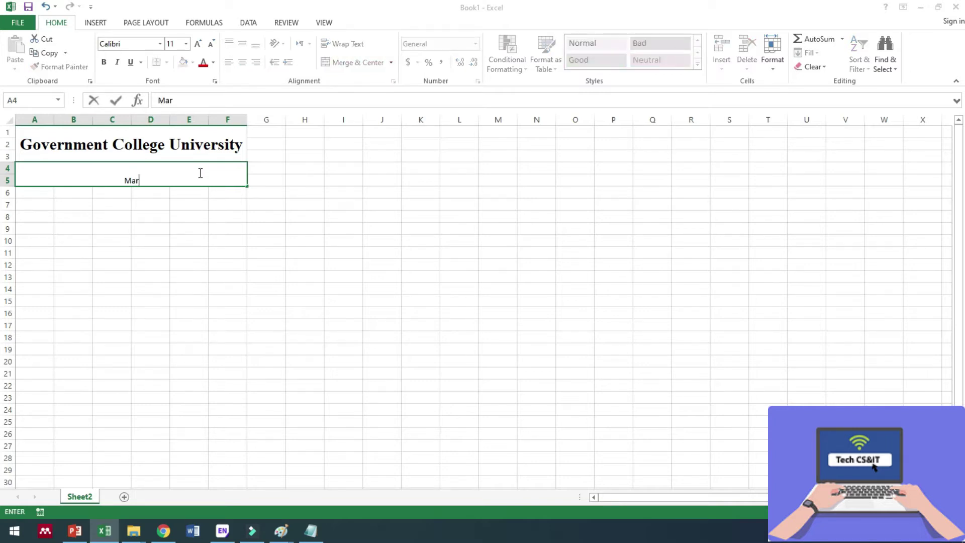
pyautogui.write('ks Sheet')
pyautogui.click(259, 219)
# Step: Format the "Marks Sheet" subtitle in bold Times New Roman, vertically aligned to the middle
pyautogui.click(162, 166)
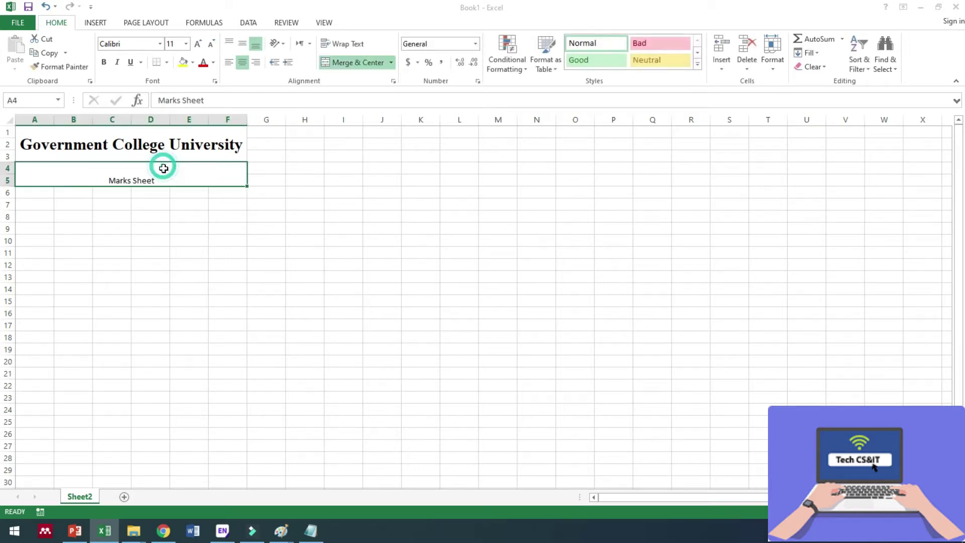
pyautogui.click(160, 44)
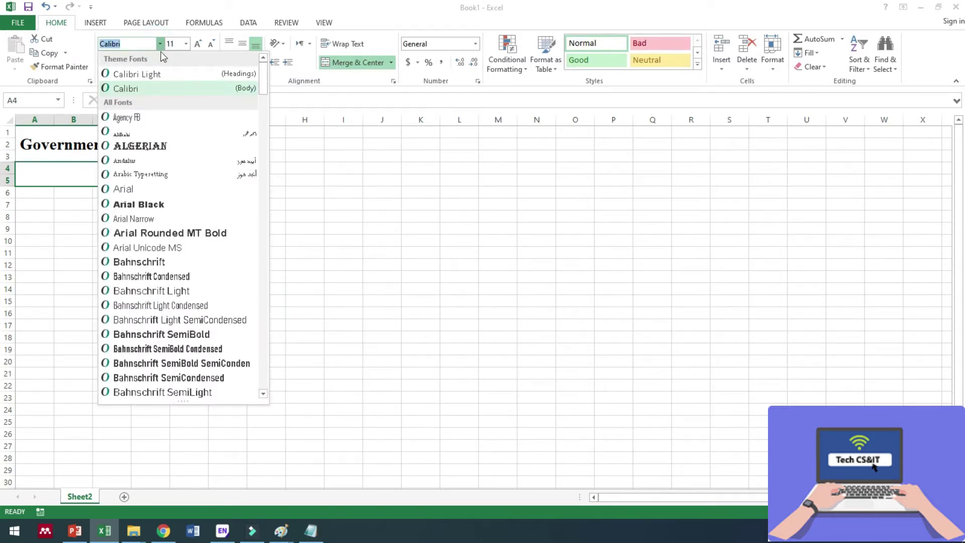
pyautogui.write('Times New Roma')
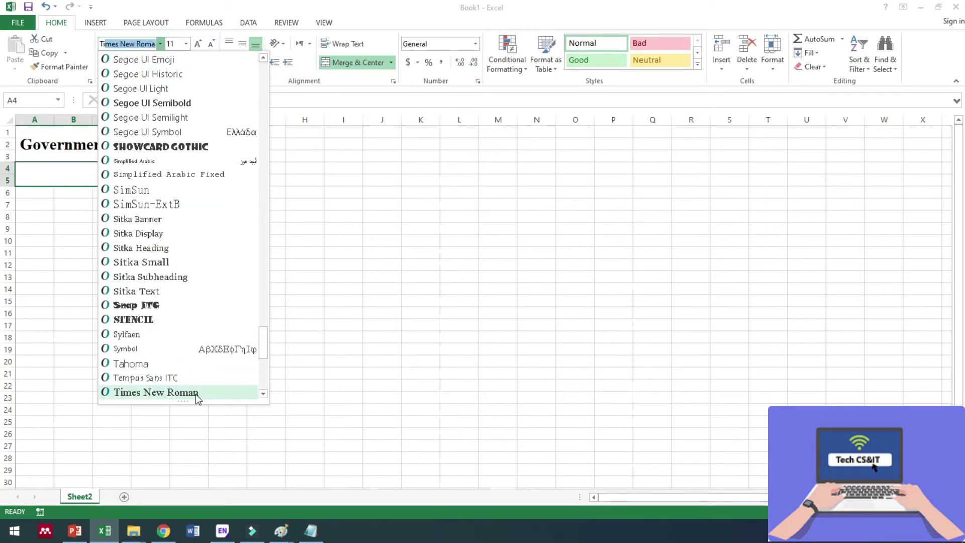
pyautogui.click(195, 393)
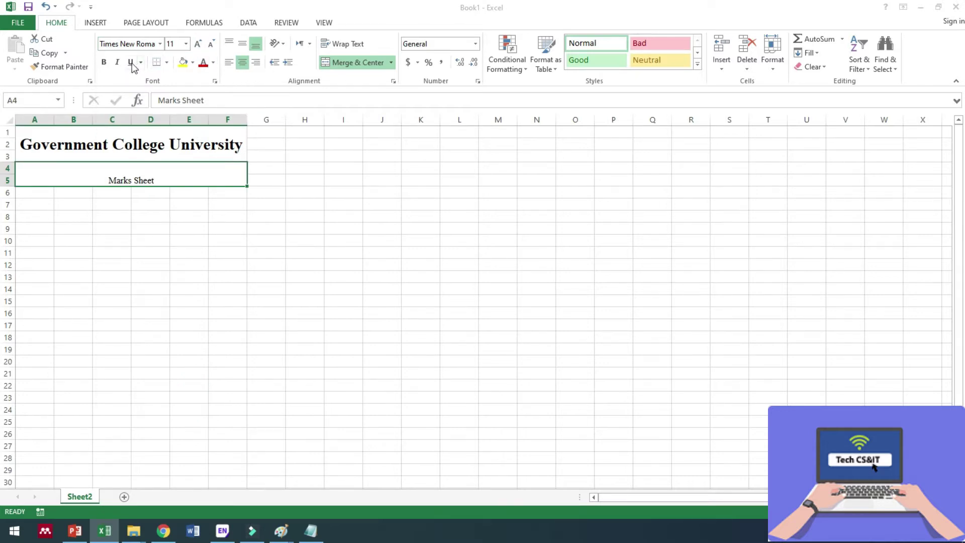
pyautogui.click(237, 47)
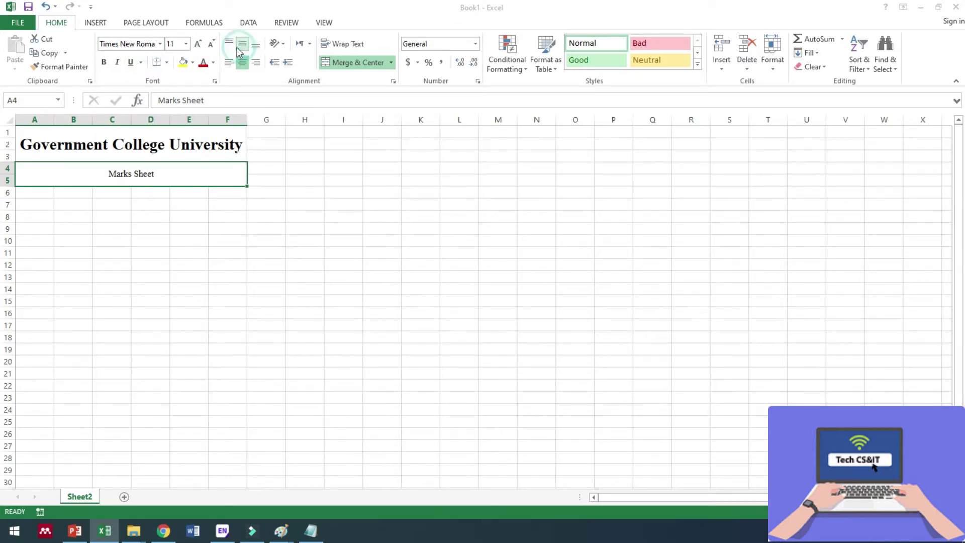
pyautogui.click(104, 62)
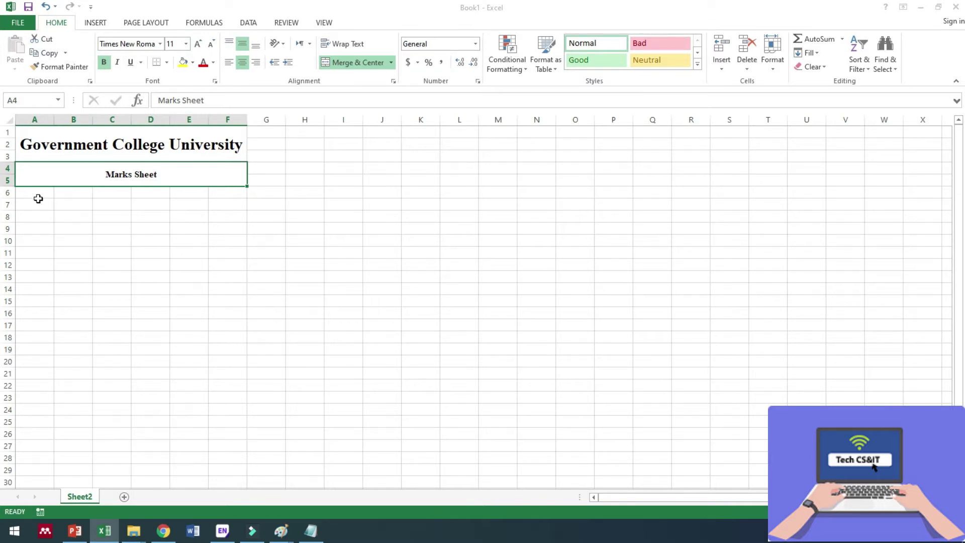
# Step: Merge and center cells A6:C6 and enter "Batch: 2020"
pyautogui.click(35, 192)
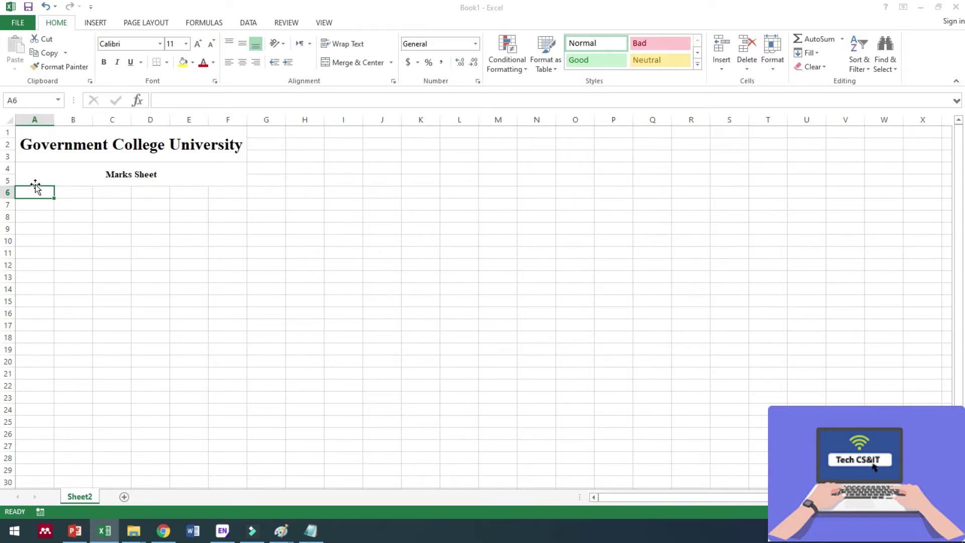
pyautogui.moveTo(24, 191); pyautogui.dragTo(107, 196)
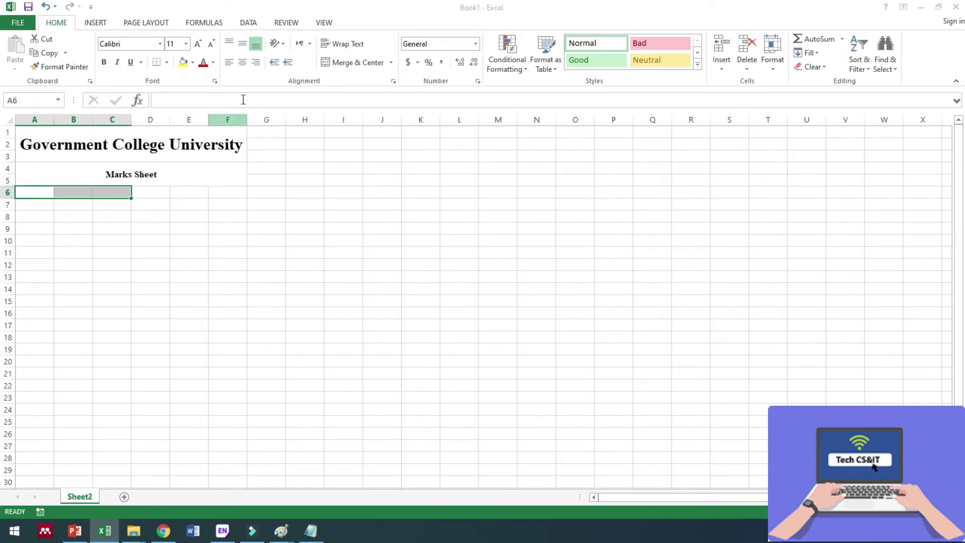
pyautogui.click(345, 63)
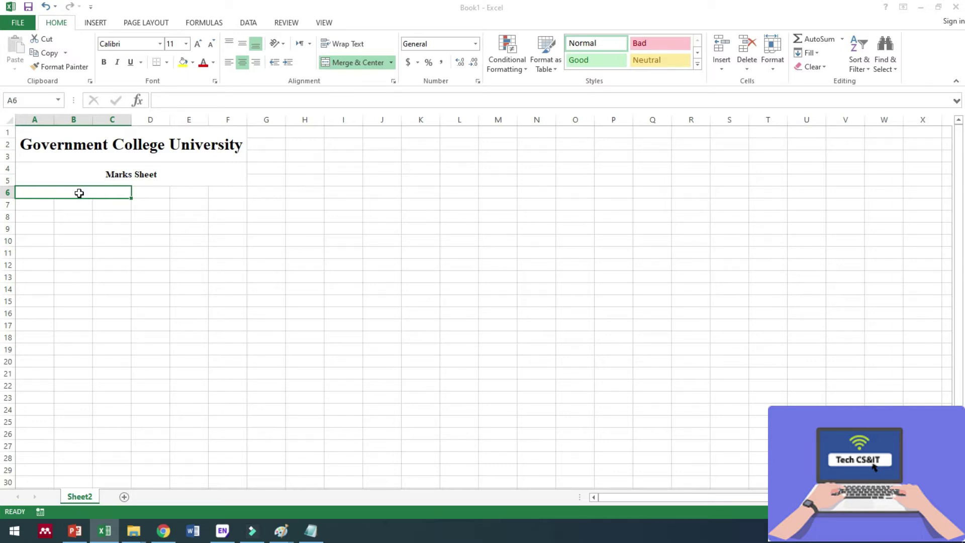
pyautogui.write('Bat')
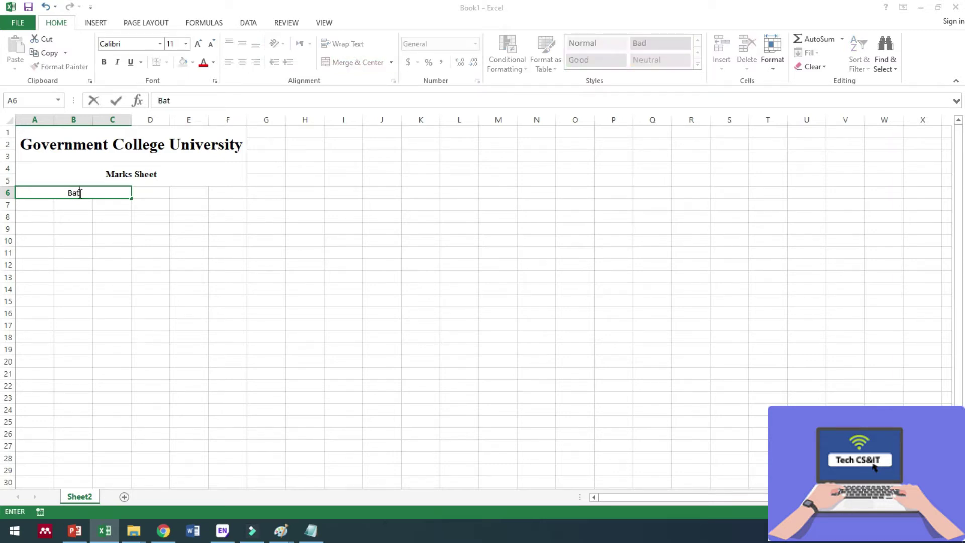
pyautogui.write('ch: 2020')
# Step: Enter the label "Group:" in cell D6, beside the batch entry
pyautogui.moveTo(153, 194); pyautogui.dragTo(230, 197)
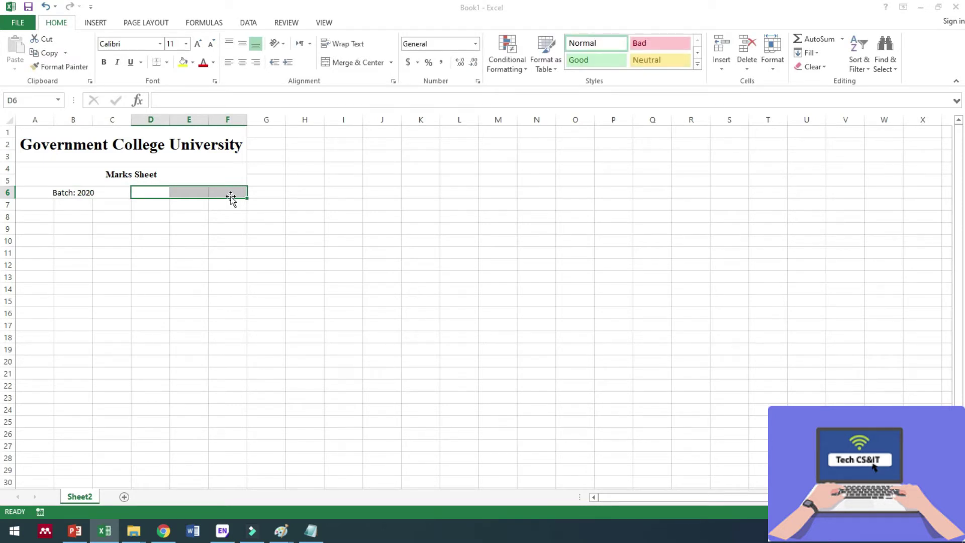
pyautogui.write('Gr')
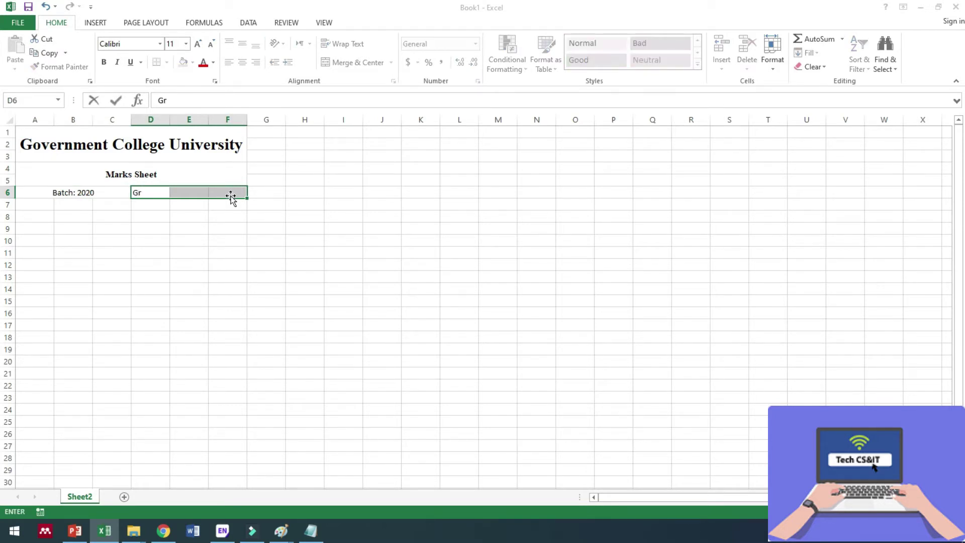
pyautogui.write('oup:')
pyautogui.click(185, 220)
# Step: Merge and center cells E6:F6 and enter "Morning" as the group
pyautogui.moveTo(145, 193); pyautogui.dragTo(229, 196)
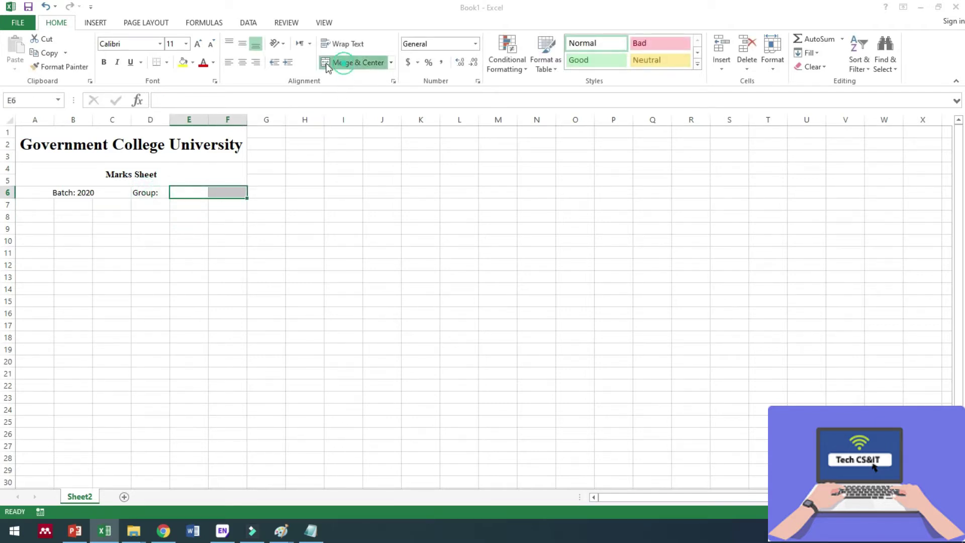
pyautogui.click(352, 63)
pyautogui.click(204, 196)
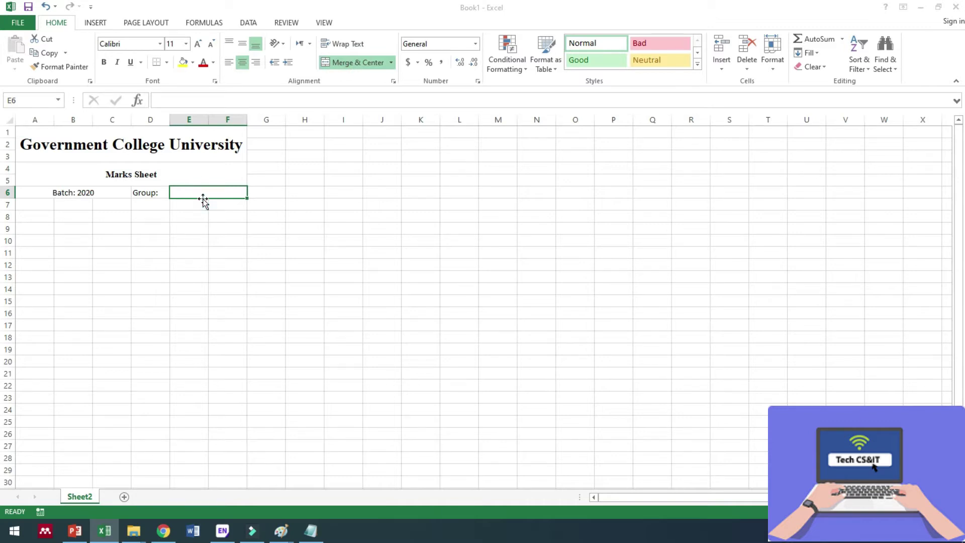
pyautogui.write('Mor')
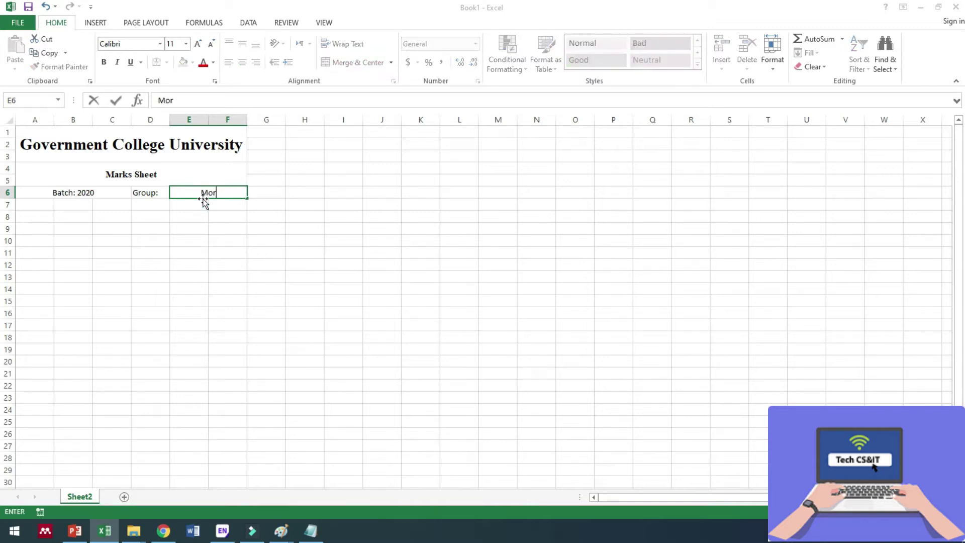
pyautogui.write('ning')
# Step: Merge and center cells A7:B7 and enter "Degree" in the merged cell
pyautogui.moveTo(33, 201); pyautogui.dragTo(63, 202)
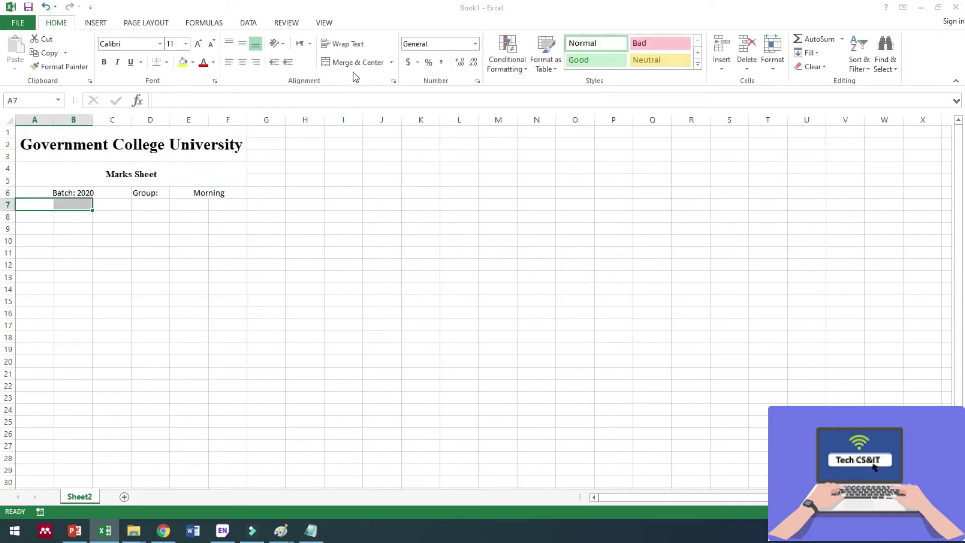
pyautogui.click(353, 62)
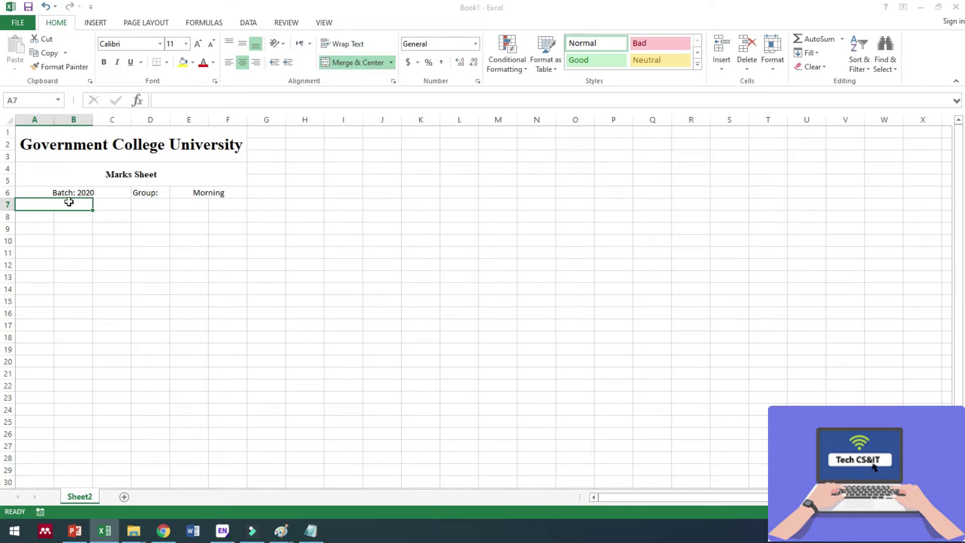
pyautogui.write('Degree')
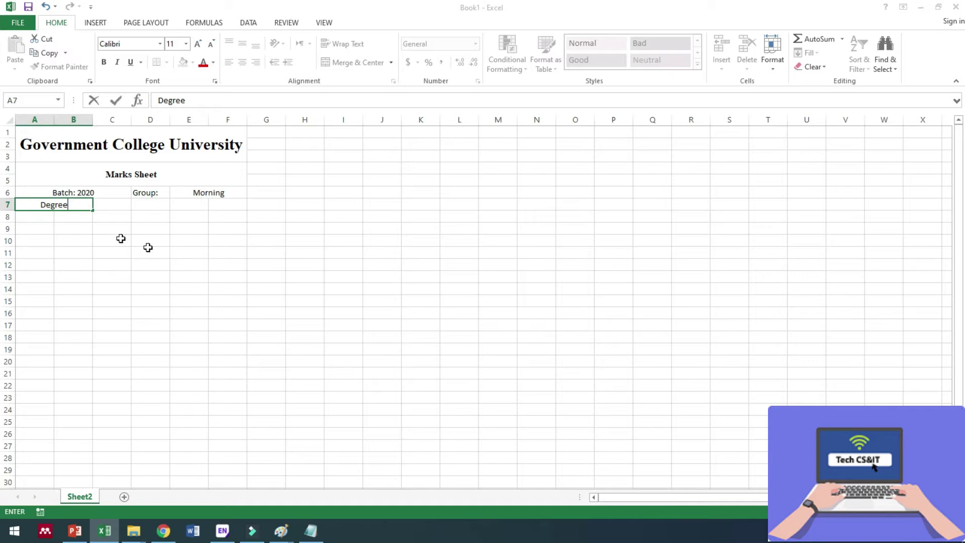
# Step: Merge and center cells C7:F7 and enter "M.Sc Computer Science" as the degree
pyautogui.moveTo(107, 204); pyautogui.dragTo(225, 203)
pyautogui.click(358, 63)
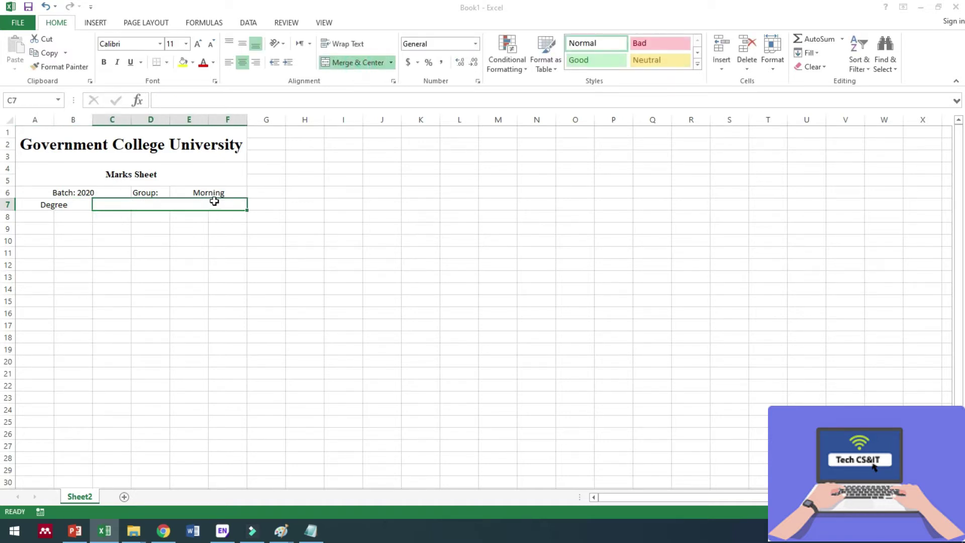
pyautogui.click(213, 204)
pyautogui.write('M.S')
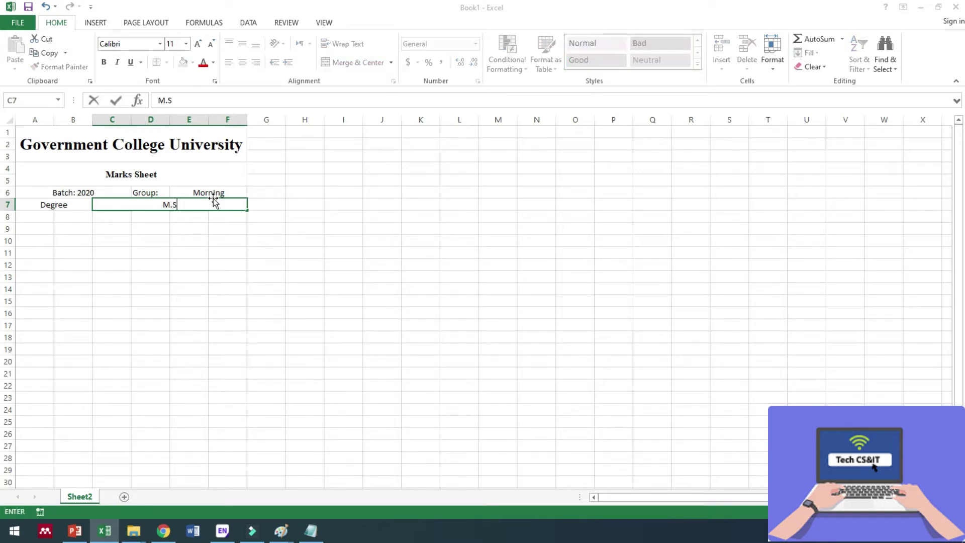
pyautogui.write('c Comput')
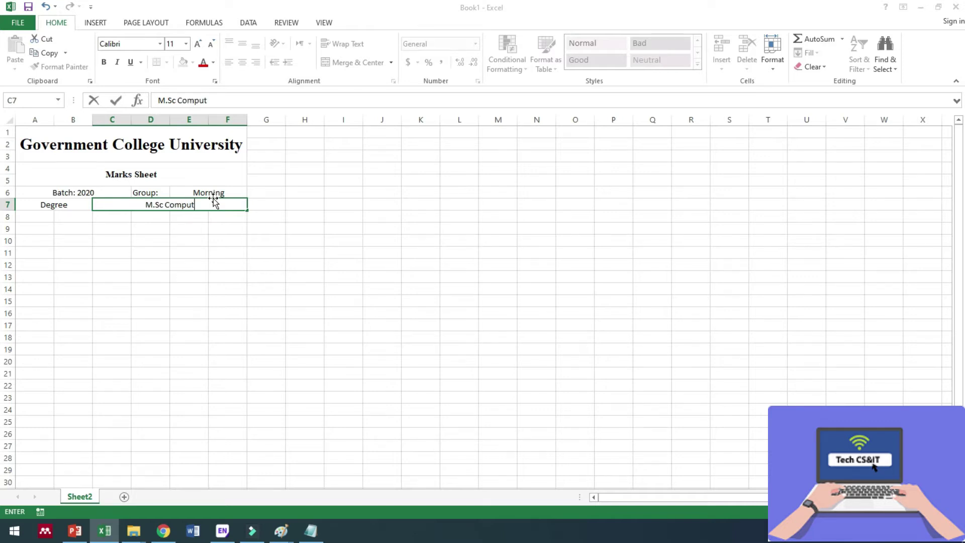
pyautogui.write('er Science')
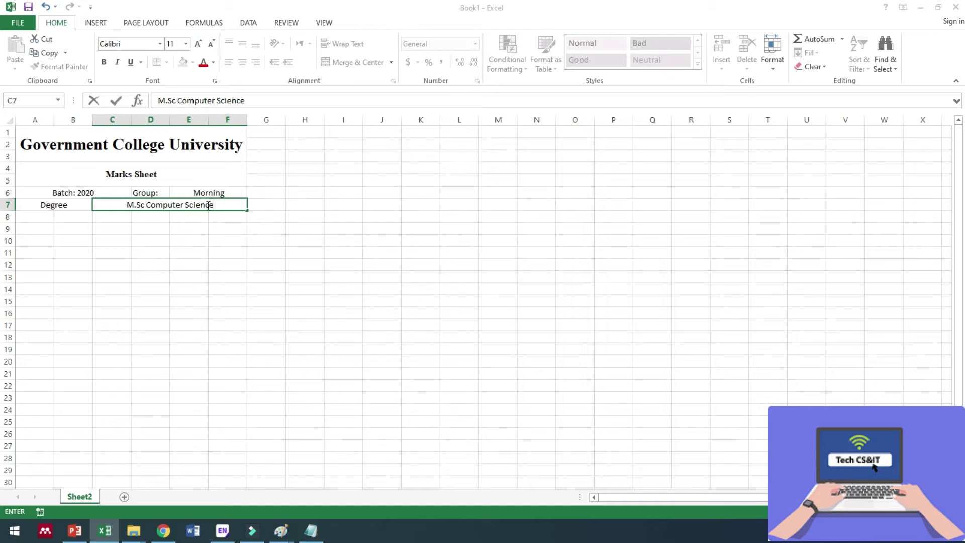
pyautogui.click(212, 231)
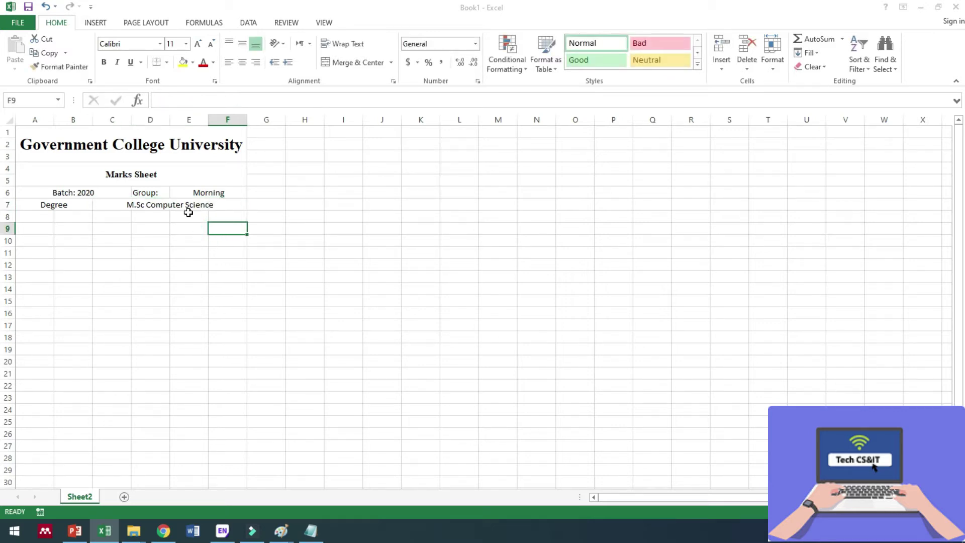
# Step: Merge and center the blank cells A8:F8 below the degree row
pyautogui.moveTo(29, 216); pyautogui.dragTo(227, 217)
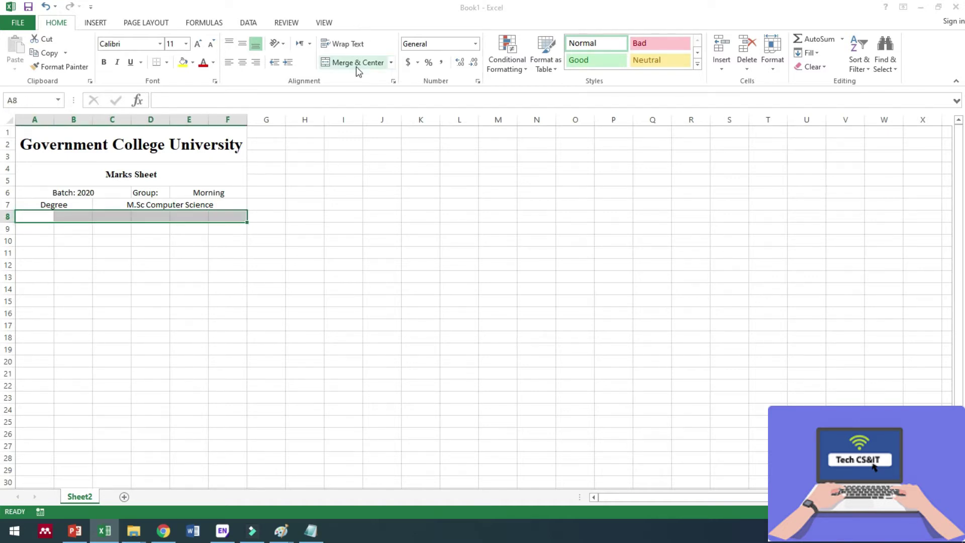
pyautogui.click(356, 65)
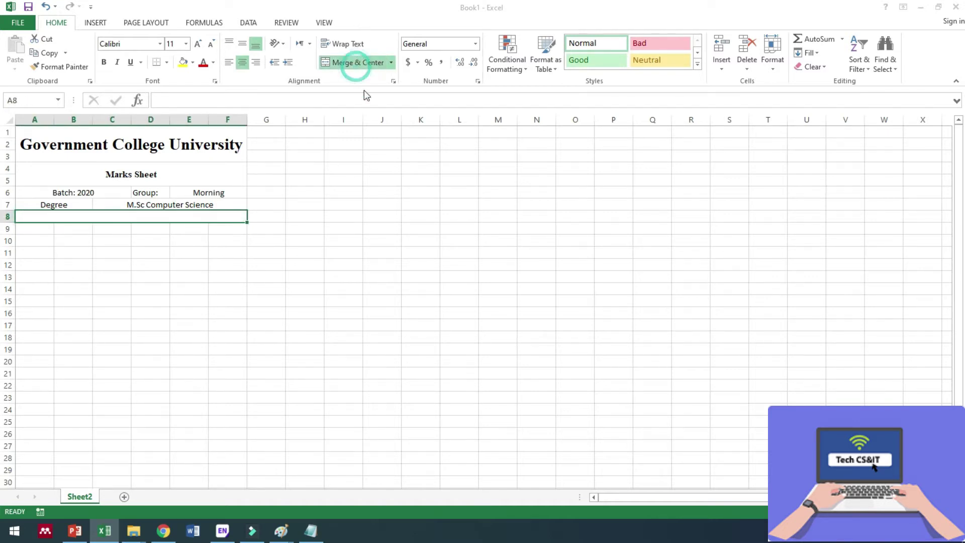
# Step: Enter the column headings "Std Name", "Eng", "Com" and "Math" in cells A9 to D9
pyautogui.click(31, 229)
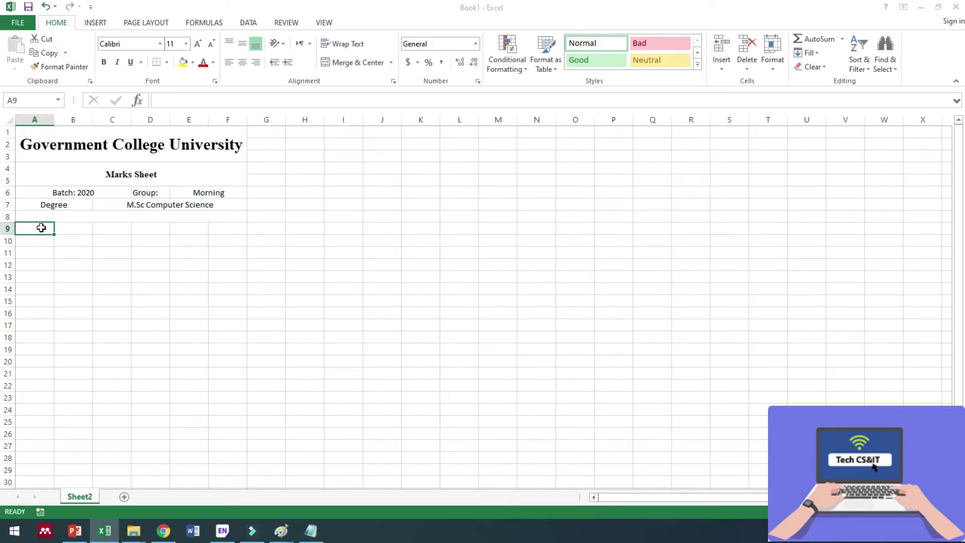
pyautogui.write('Std')
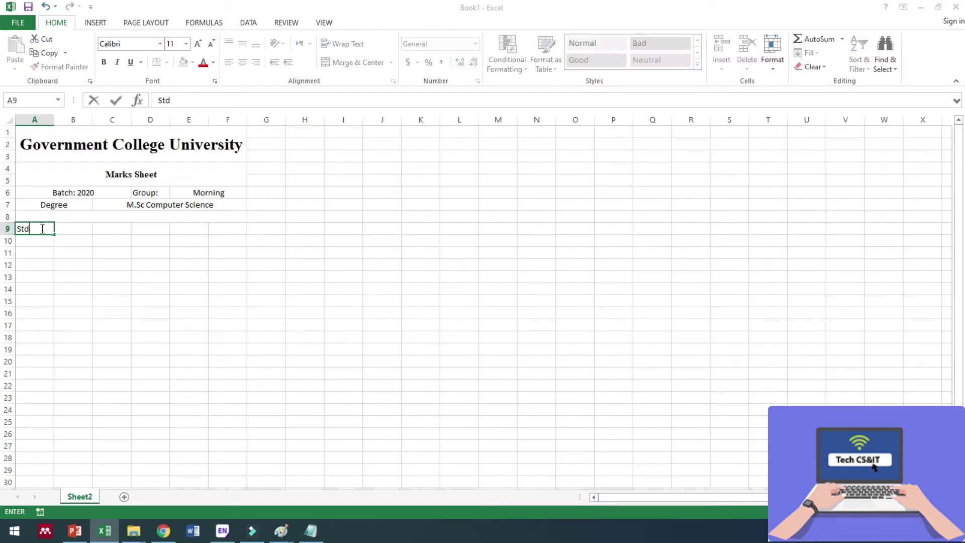
pyautogui.write('ame')
pyautogui.click(78, 236)
pyautogui.click(80, 231)
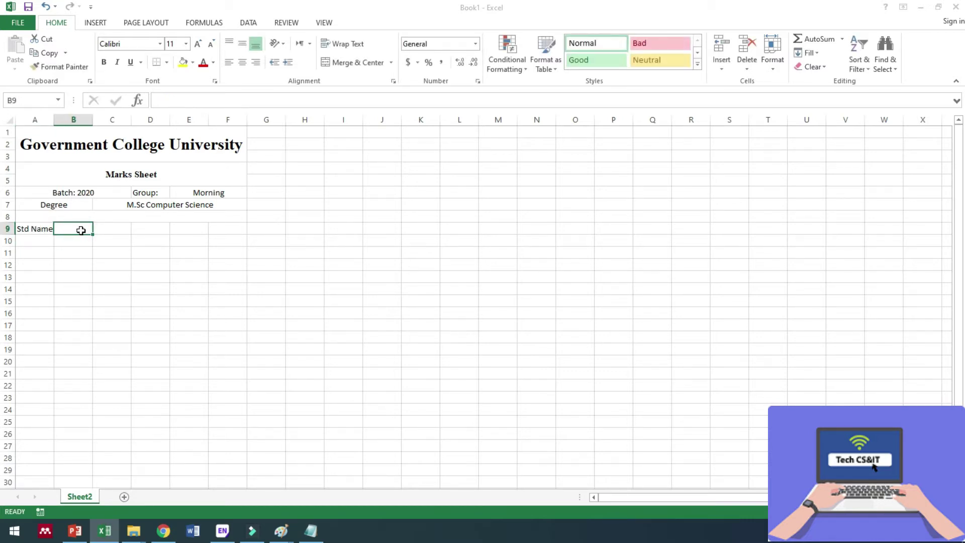
pyautogui.write('Eng')
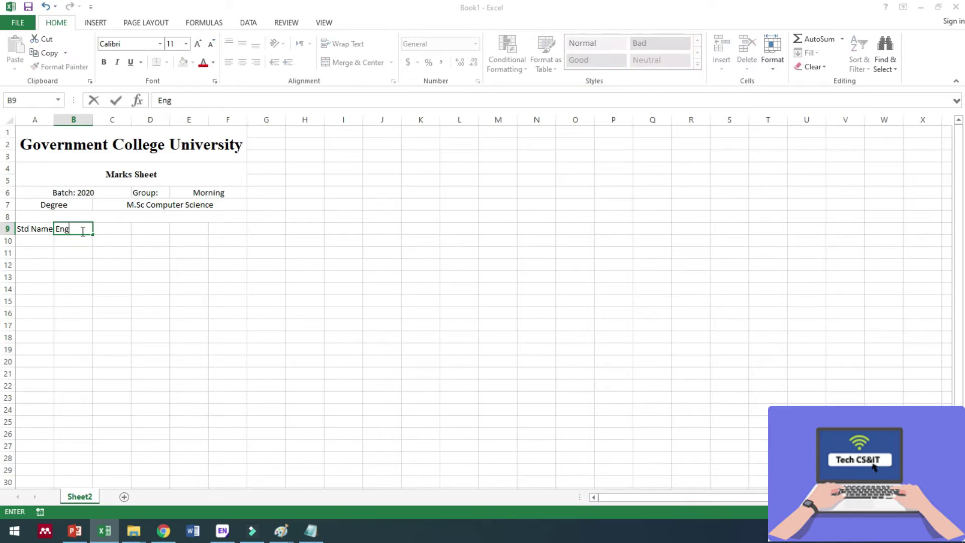
pyautogui.press('Tab')
pyautogui.write('Com')
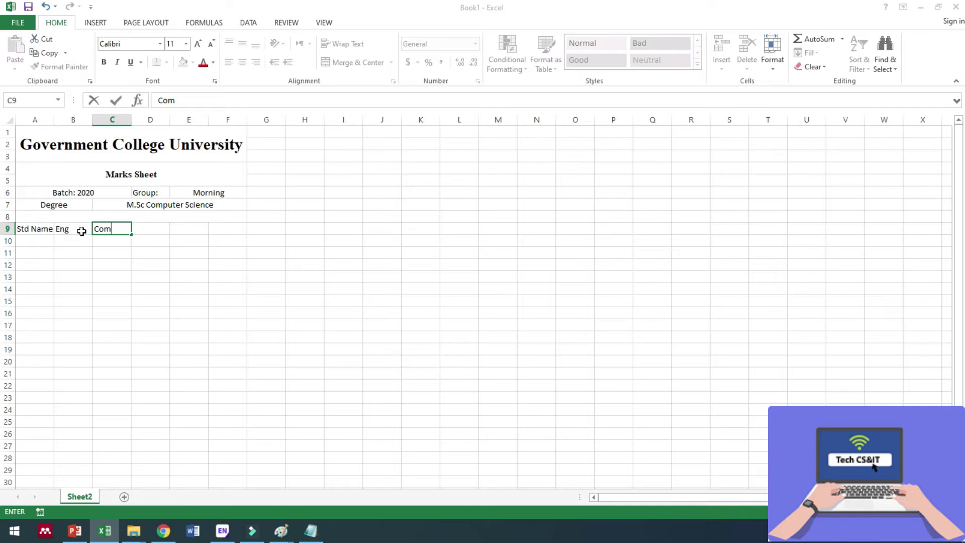
pyautogui.press('Tab')
pyautogui.write('Math')
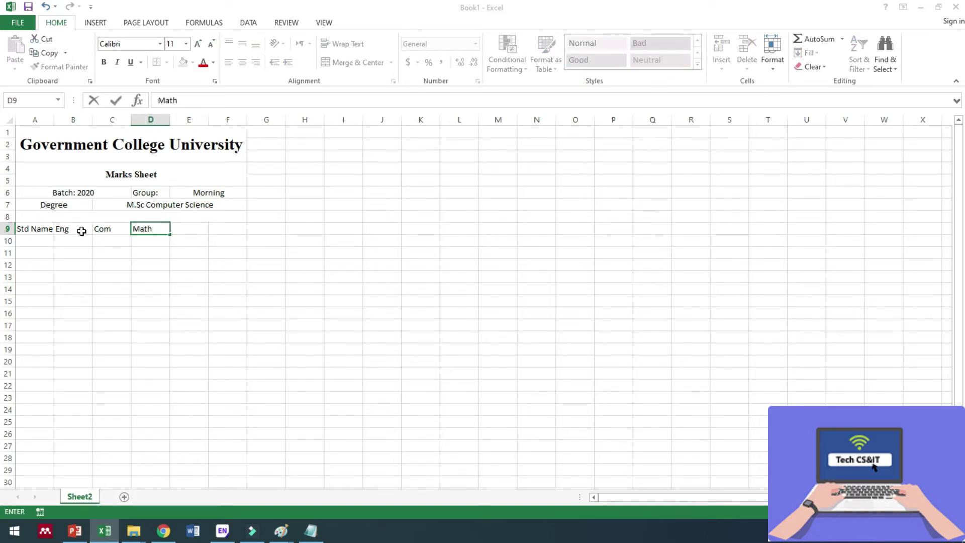
pyautogui.press('Tab')
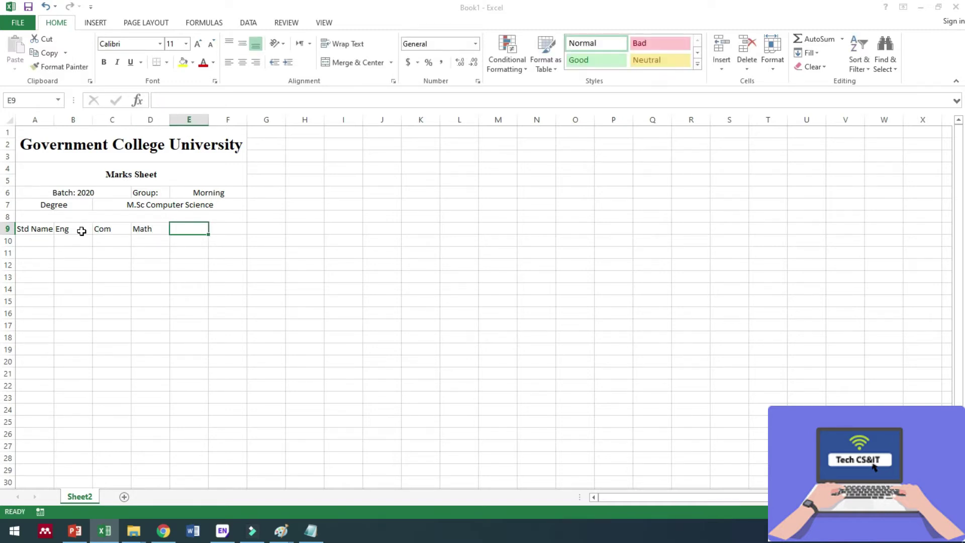
# Step: Enter the column headings "Obtained" in cell E9 and "Percentage" in cell F9
pyautogui.write('Obtained')
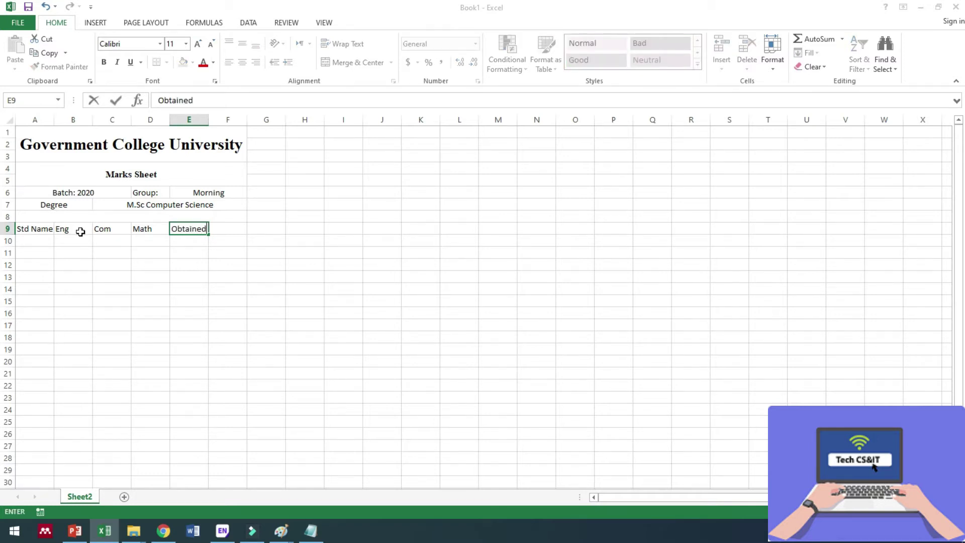
pyautogui.click(236, 231)
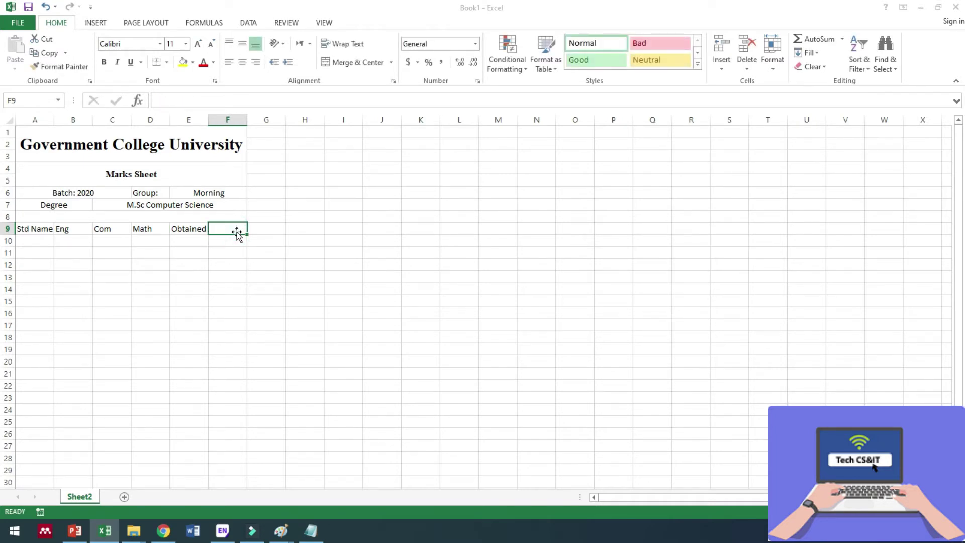
pyautogui.write('Percentage')
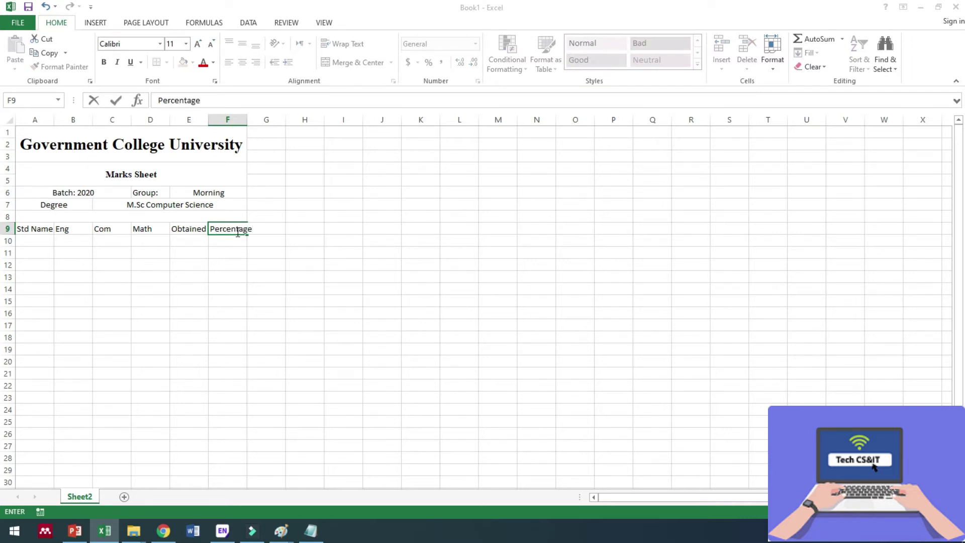
pyautogui.click(249, 275)
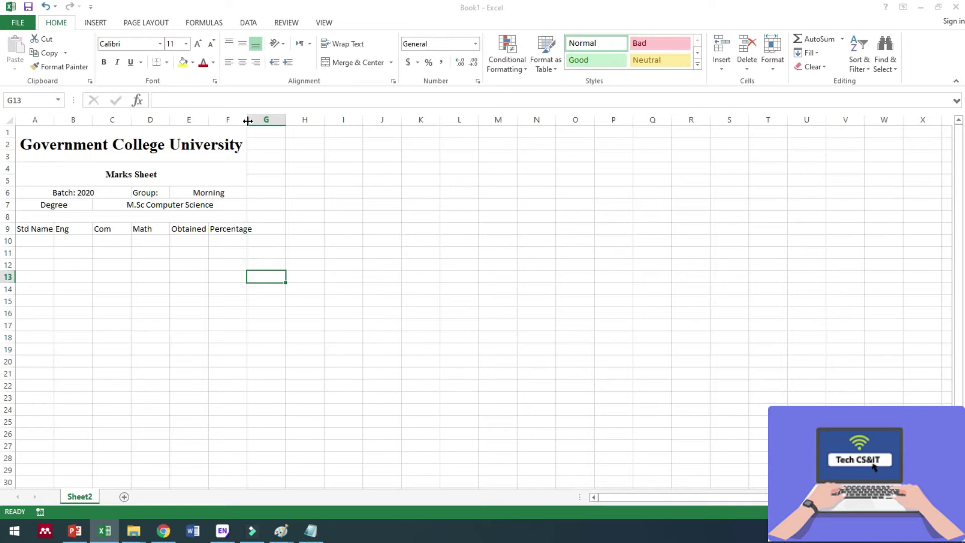
# Step: Change the computer subject heading in cell C9 to "Comp"
pyautogui.click(116, 229)
pyautogui.click(187, 102)
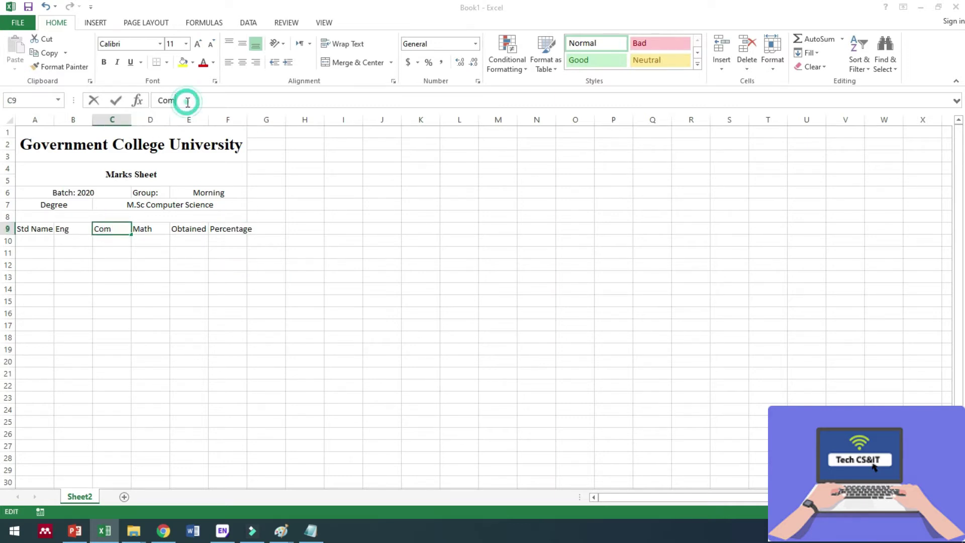
pyautogui.write('p')
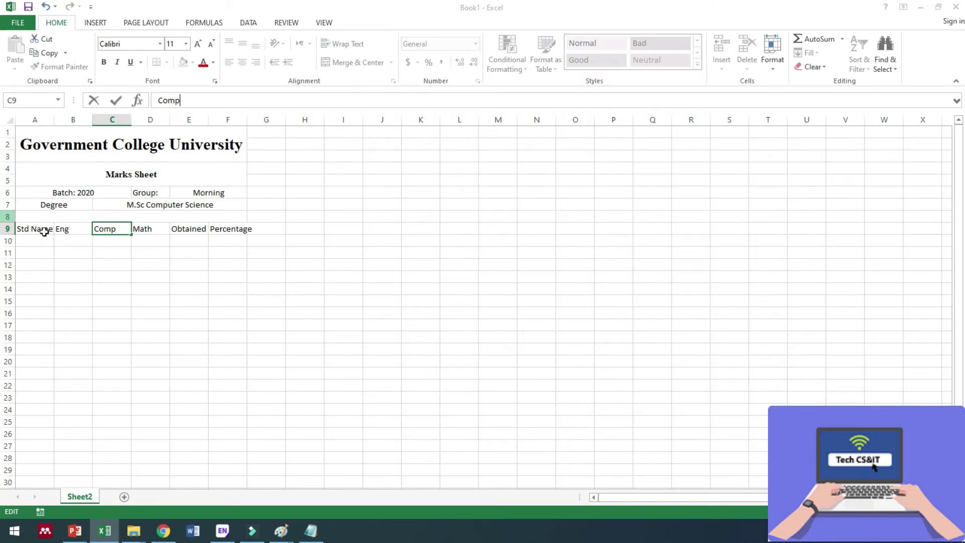
pyautogui.click(59, 228)
pyautogui.click(113, 230)
pyautogui.click(145, 230)
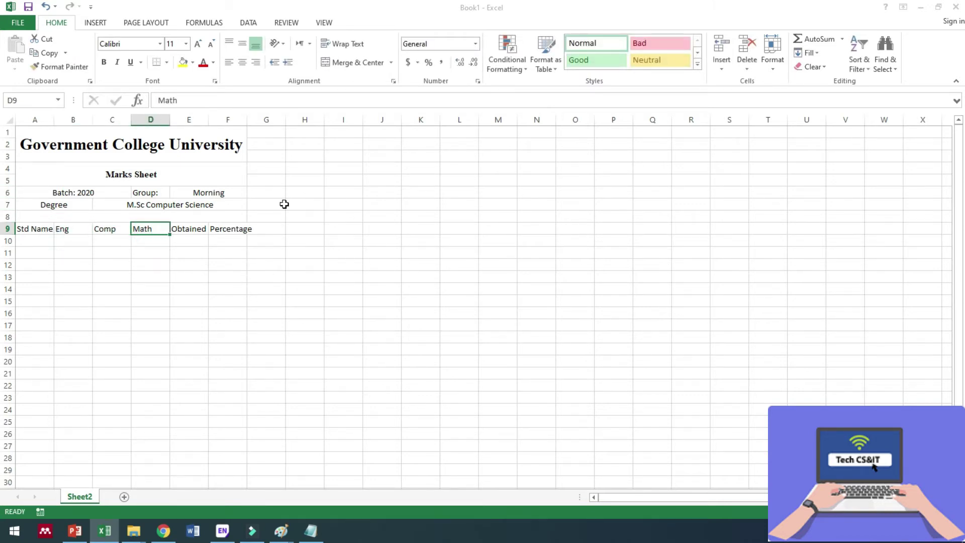
# Step: Widen column F to fit the "Percentage" heading, and adjust the widths of columns A and B to make room for student names
pyautogui.click(233, 229)
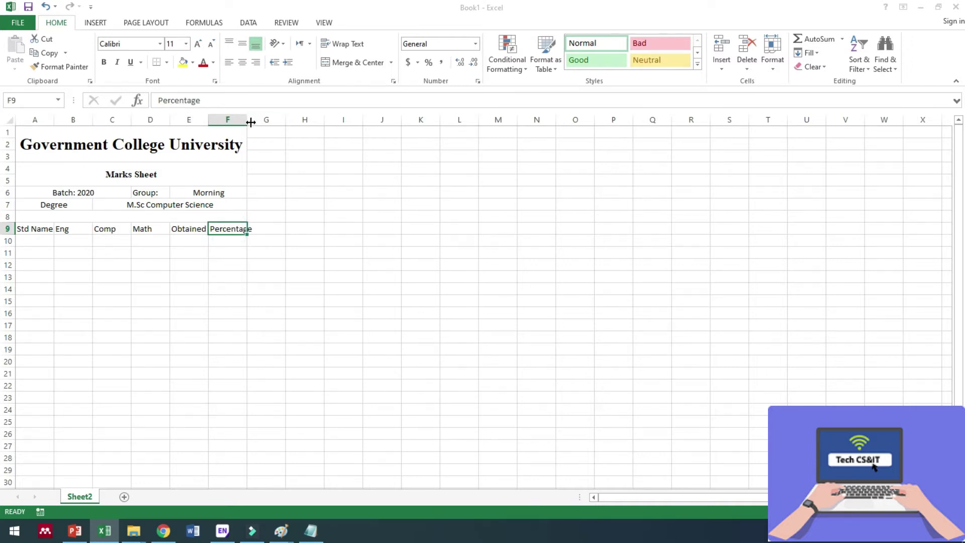
pyautogui.moveTo(248, 120); pyautogui.dragTo(262, 121)
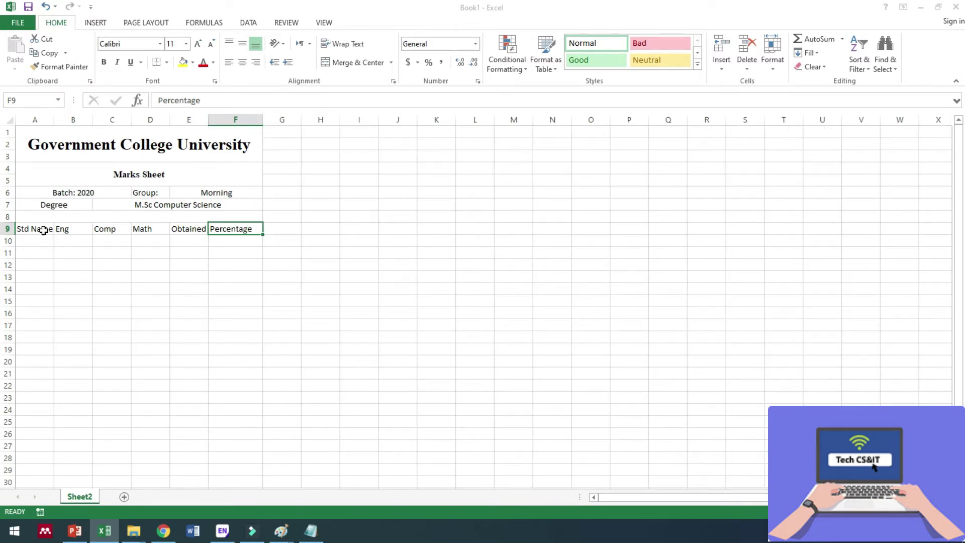
pyautogui.moveTo(54, 120); pyautogui.dragTo(129, 138)
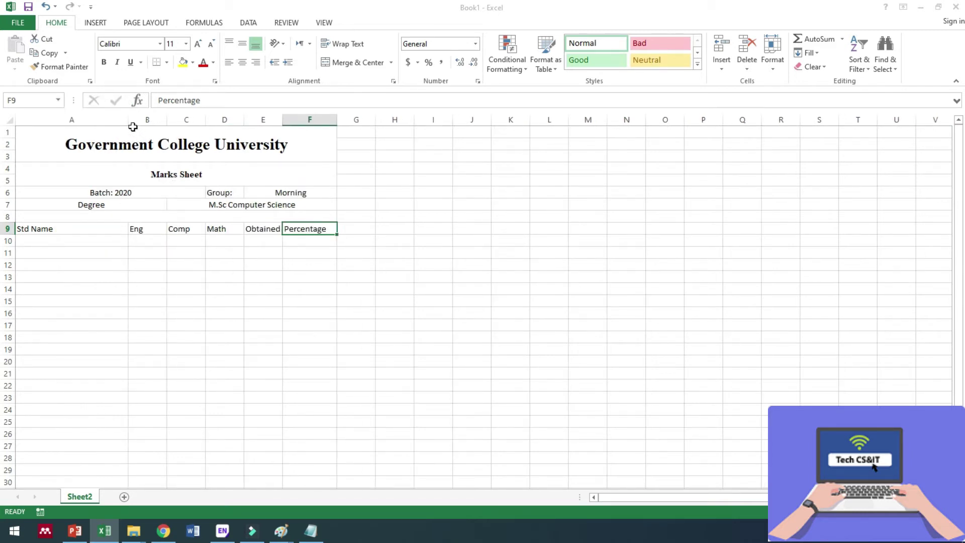
pyautogui.moveTo(129, 123); pyautogui.dragTo(155, 124)
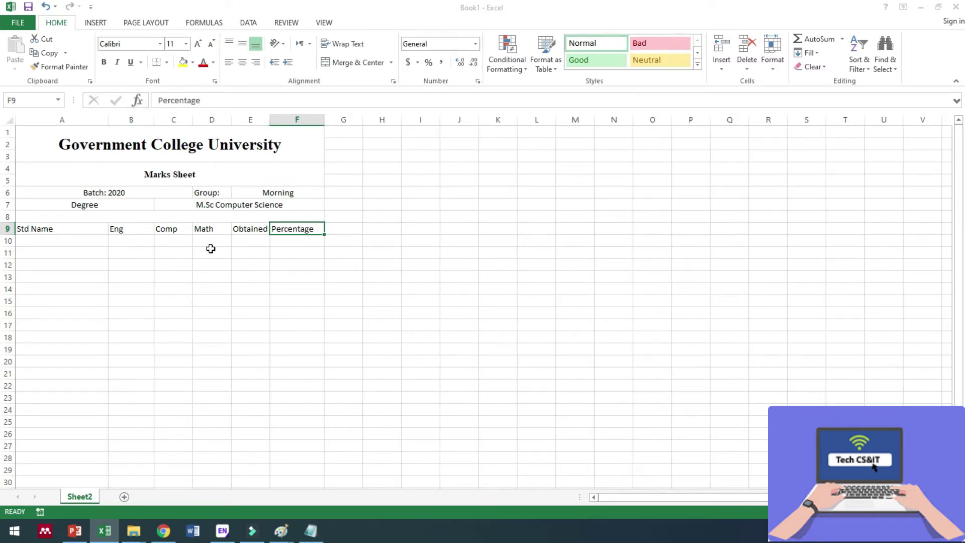
# Step: Enter the first two students' names in cells A10 and A11 under the "Std Name" heading
pyautogui.click(44, 242)
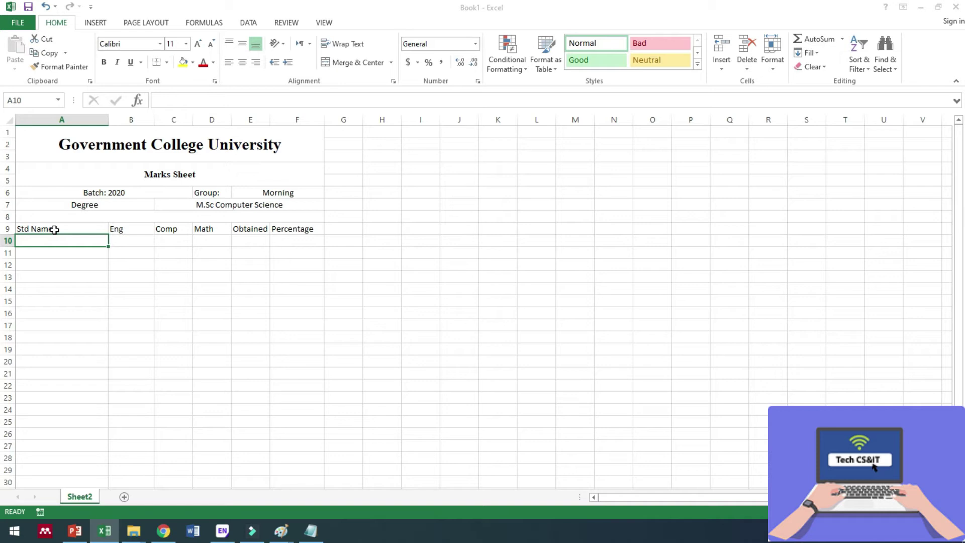
pyautogui.write('H')
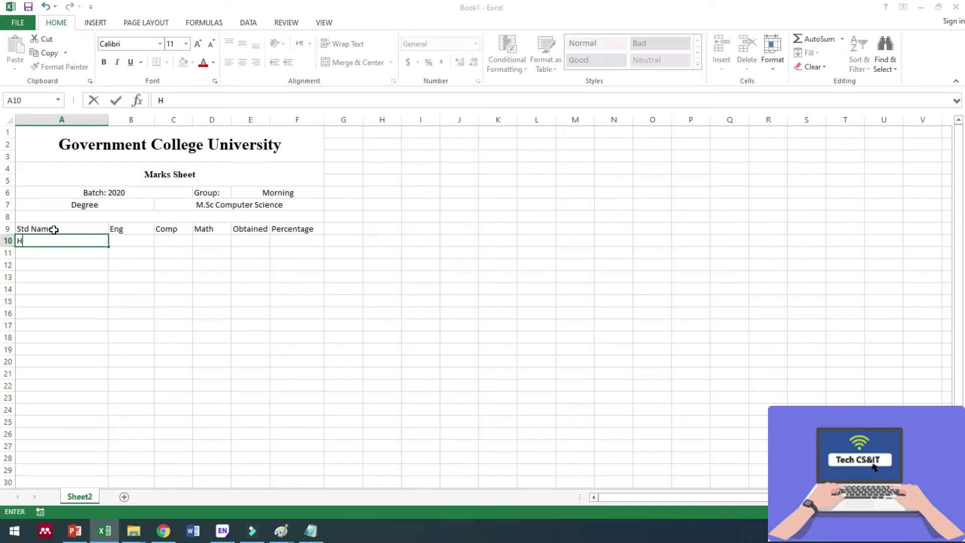
pyautogui.write('asaan')
pyautogui.press('Return')
pyautogui.write('A')
pyautogui.press('Return')
pyautogui.write('ali')
pyautogui.press('BackSpace')
pyautogui.press('BackSpace')
pyautogui.press('BackSpace')
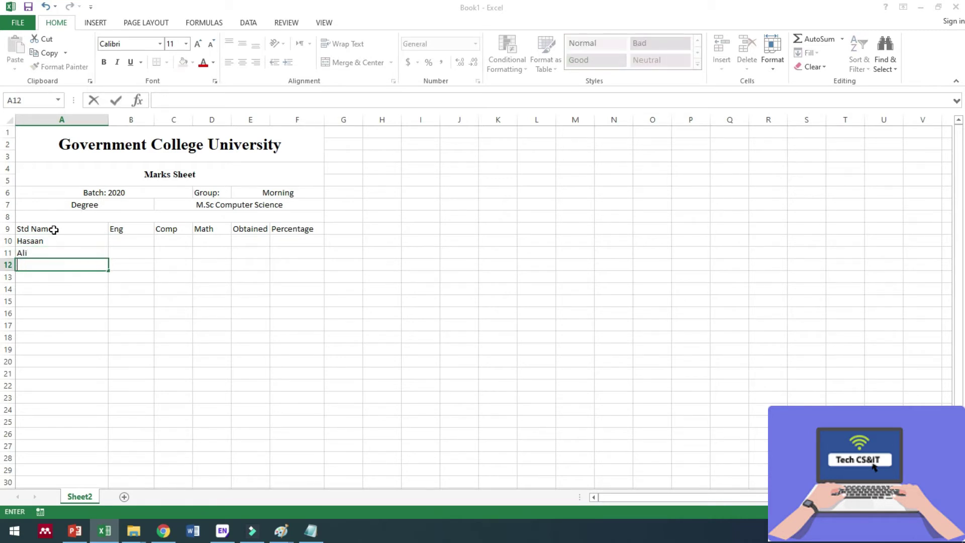
# Step: Enter three more students' names in cells A12 to A14, completing a list of five students
pyautogui.write('Ali')
pyautogui.write('mad')
pyautogui.press('Return')
pyautogui.write('Asif')
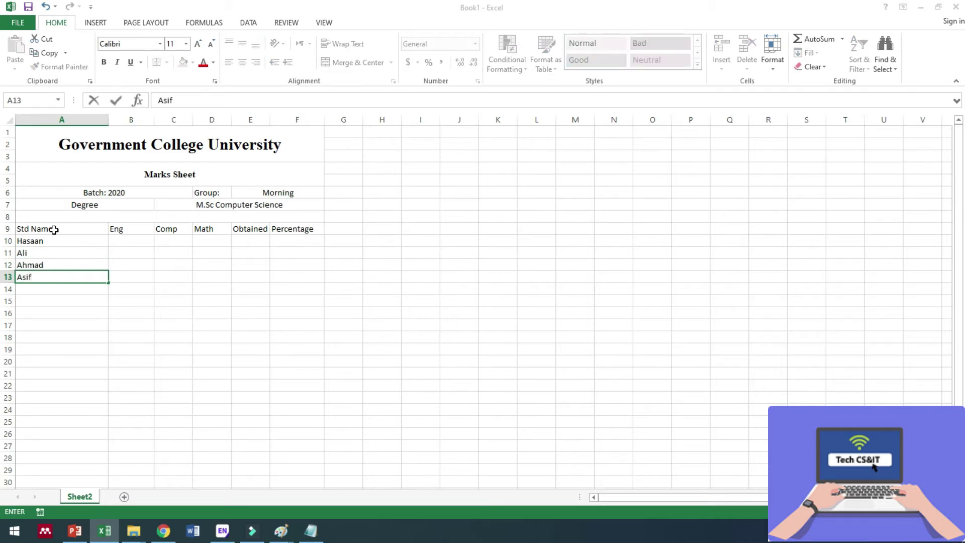
pyautogui.press('Return')
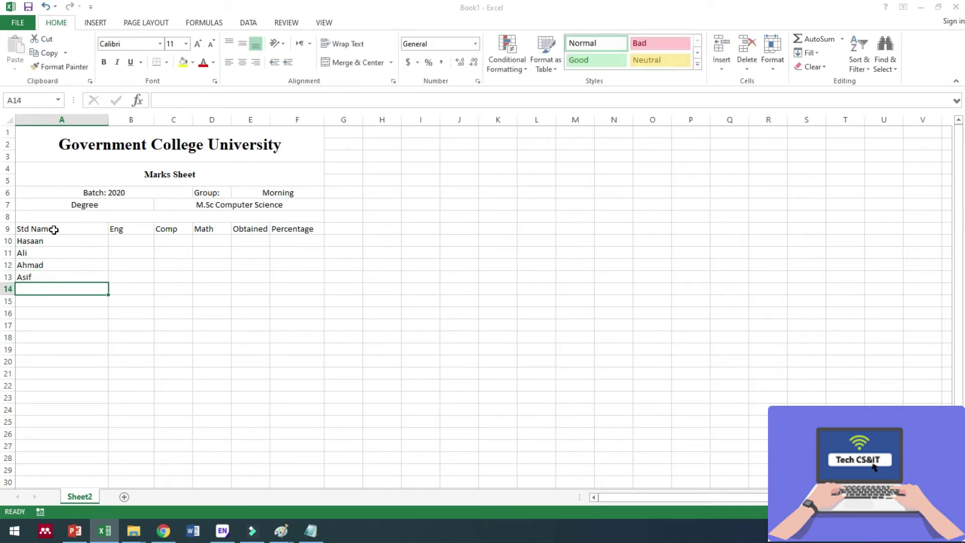
pyautogui.write('Abid')
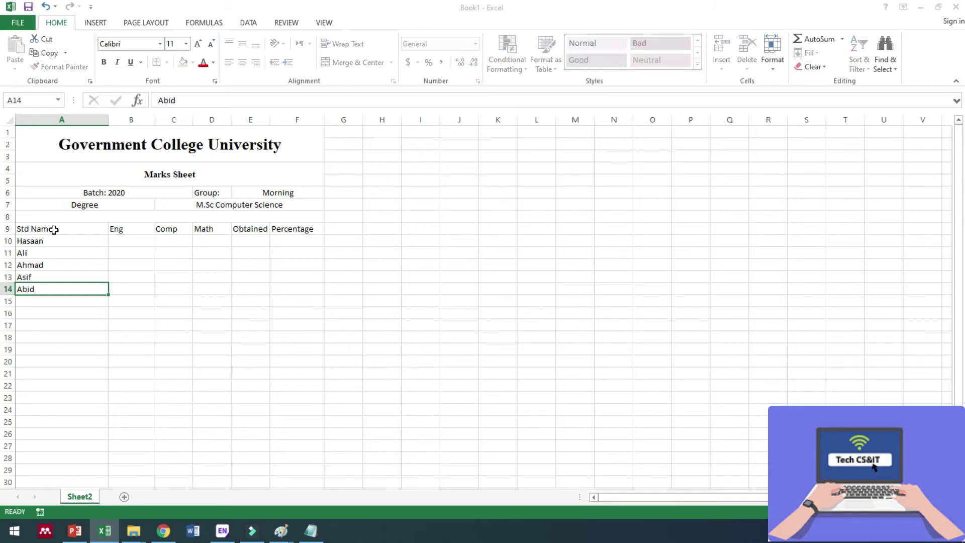
pyautogui.press('Return')
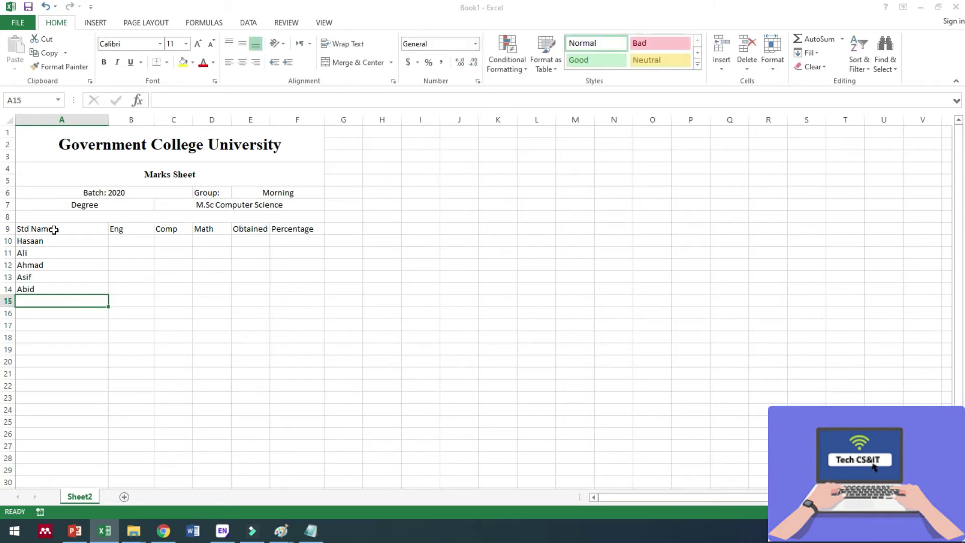
# Step: Enter three more students' names in cells A15 to A17, extending the list to eight students
pyautogui.write('Hasaaneeb')
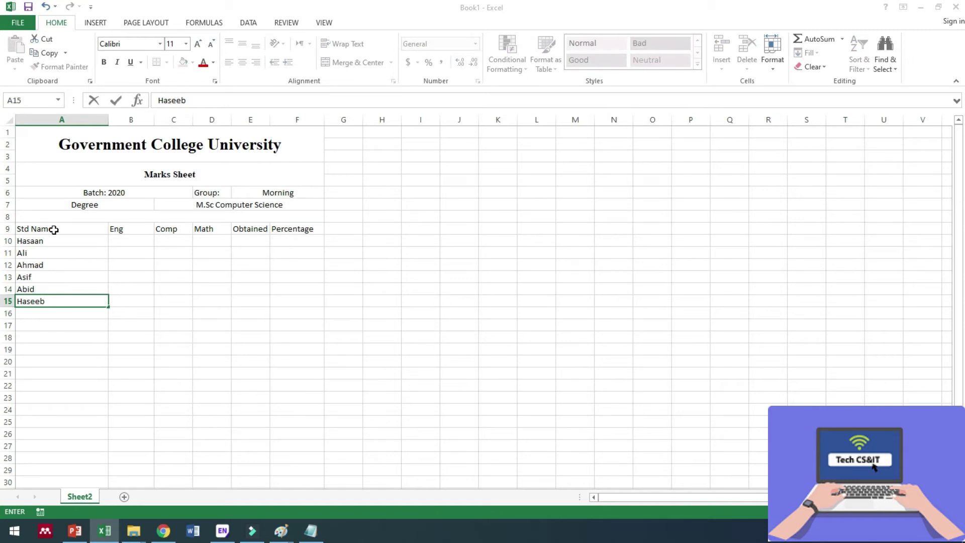
pyautogui.press('Return')
pyautogui.write('M')
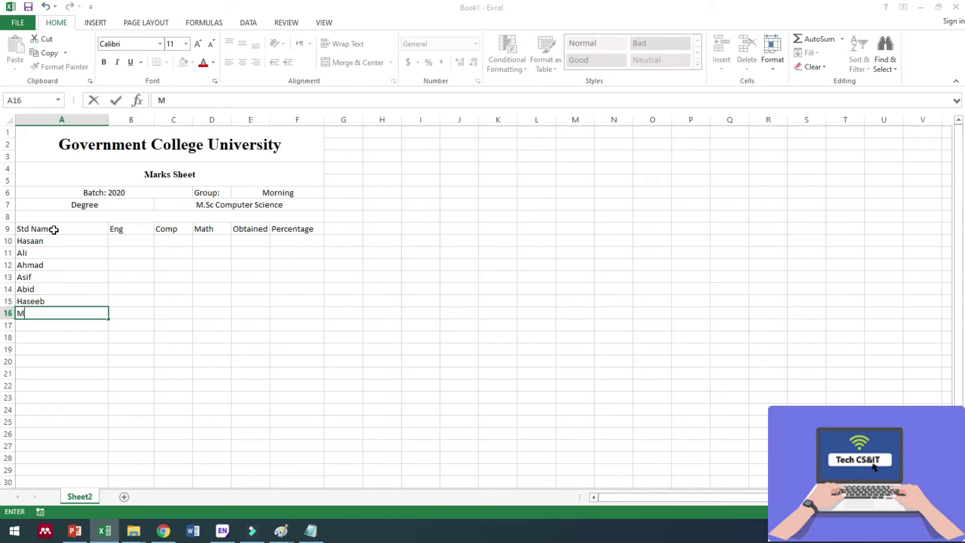
pyautogui.write('ehmood')
pyautogui.press('Return')
pyautogui.write('Naseer')
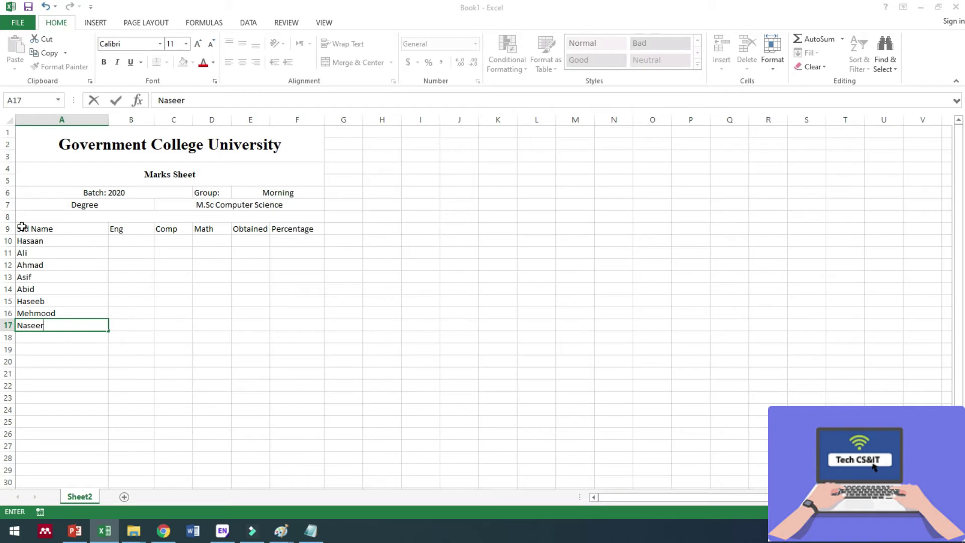
# Step: Make the column headings in A9:F9, from "Std Name" to "Percentage", bold
pyautogui.moveTo(27, 228); pyautogui.dragTo(299, 228)
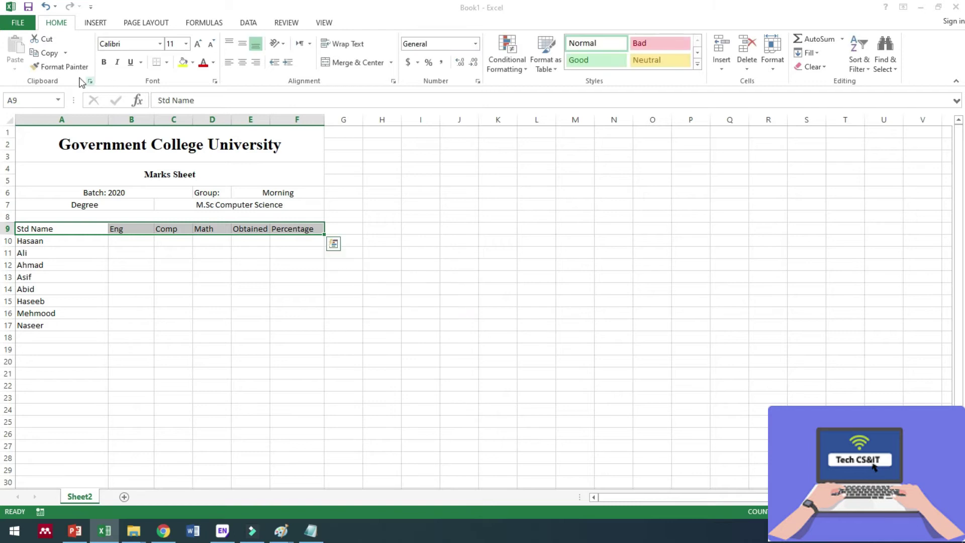
pyautogui.click(104, 64)
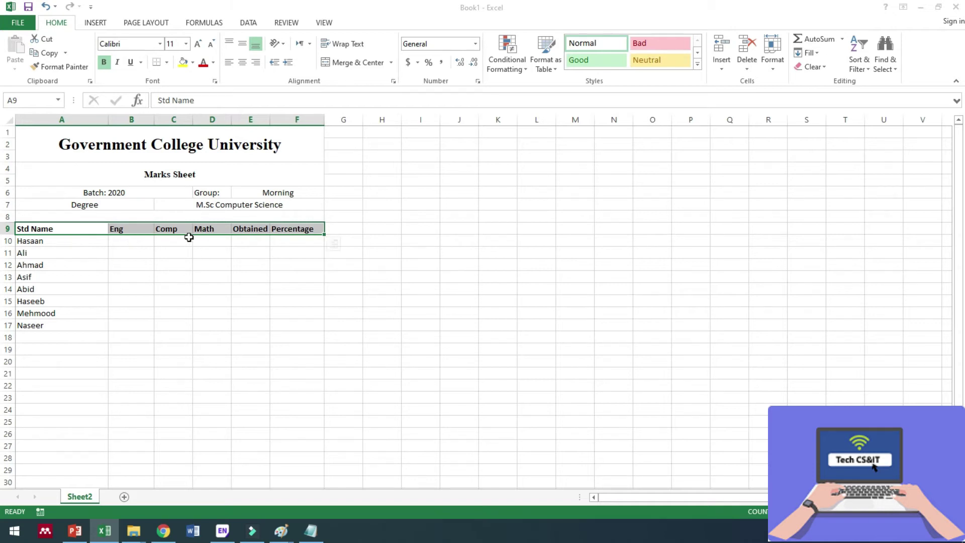
# Step: Enter the first student's marks in row 10: 78 for Eng, 85 for Comp and 71 for Math
pyautogui.click(141, 243)
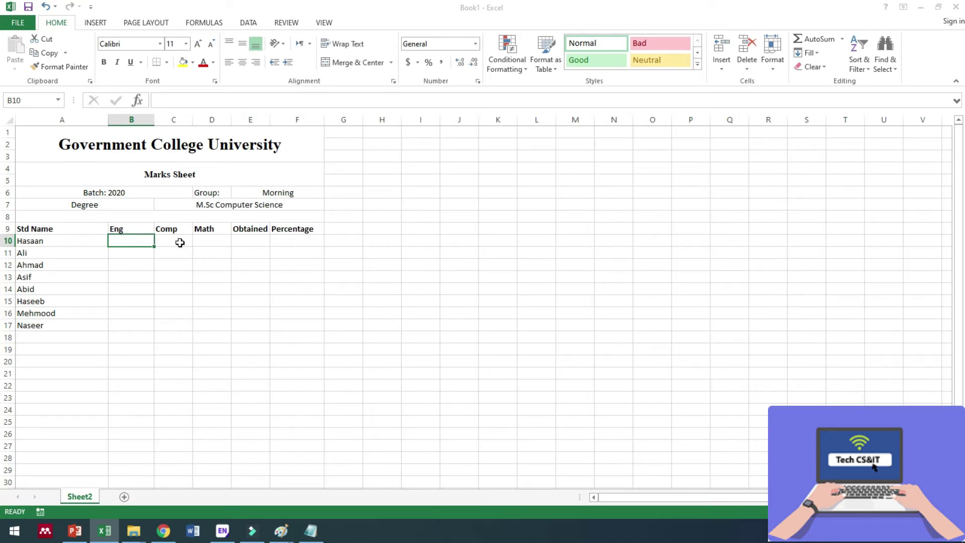
pyautogui.write('78')
pyautogui.press('Tab')
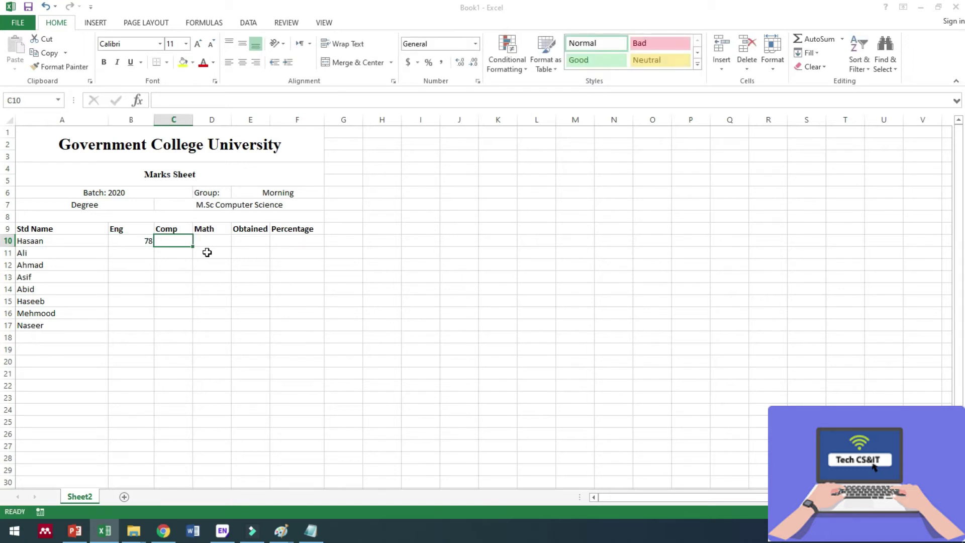
pyautogui.write('85')
pyautogui.press('Tab')
pyautogui.write('7')
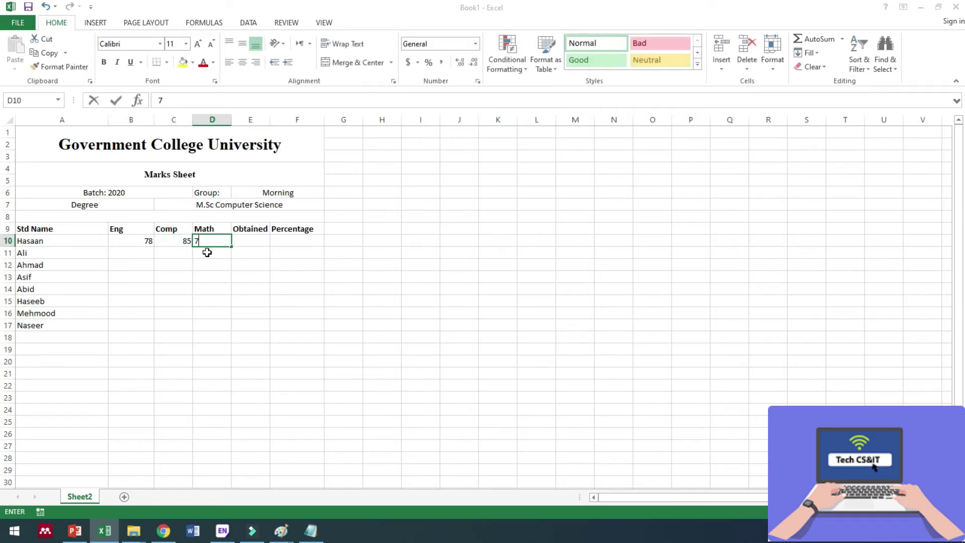
pyautogui.press('Return')
# Step: Fill the Eng marks for the remaining students in B11:B17 with 67, 78, 69, 89, 67, 45 and 67
pyautogui.press('Left')
pyautogui.press('Left')
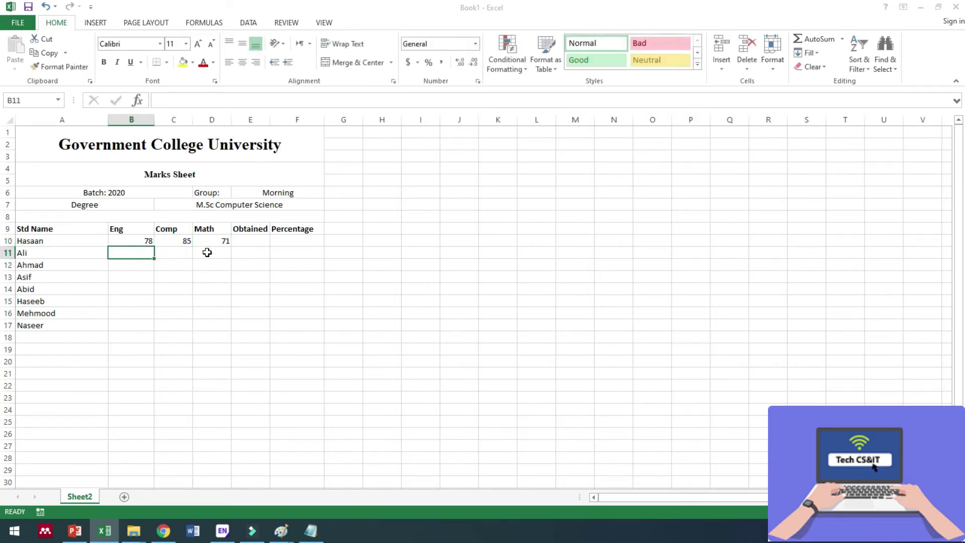
pyautogui.write('67')
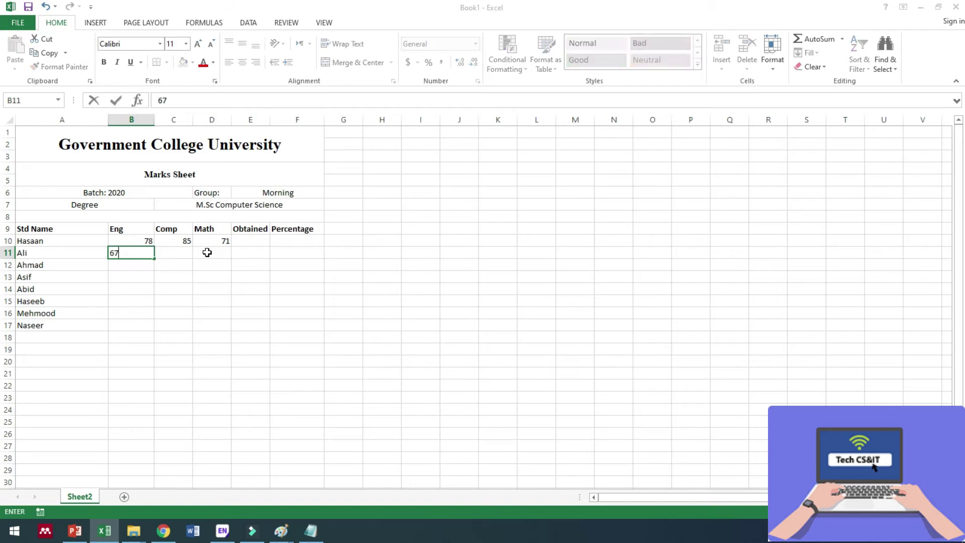
pyautogui.press('Return')
pyautogui.write('78')
pyautogui.press('Return')
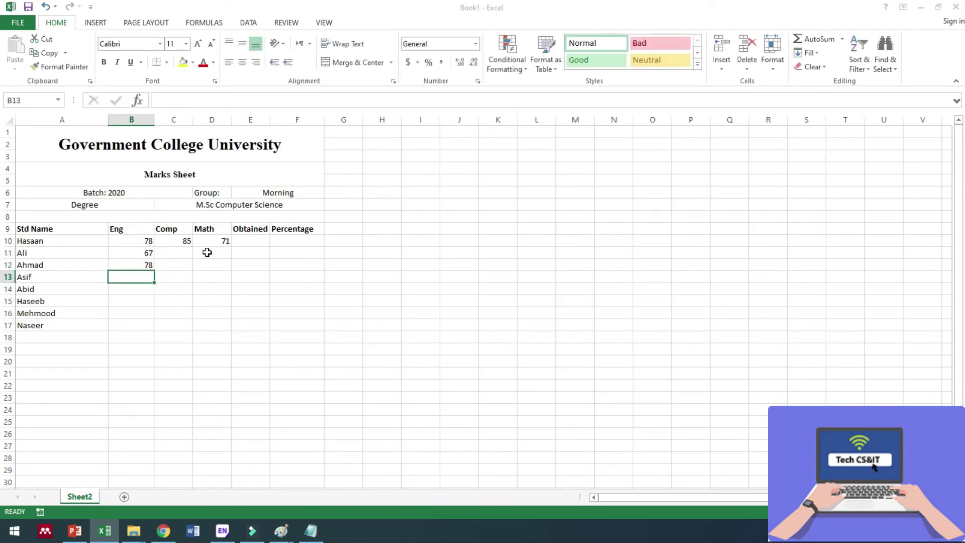
pyautogui.write('69')
pyautogui.press('Return')
pyautogui.write('89')
pyautogui.press('Return')
pyautogui.write('67')
pyautogui.press('Return')
pyautogui.press('Return')
pyautogui.write('45')
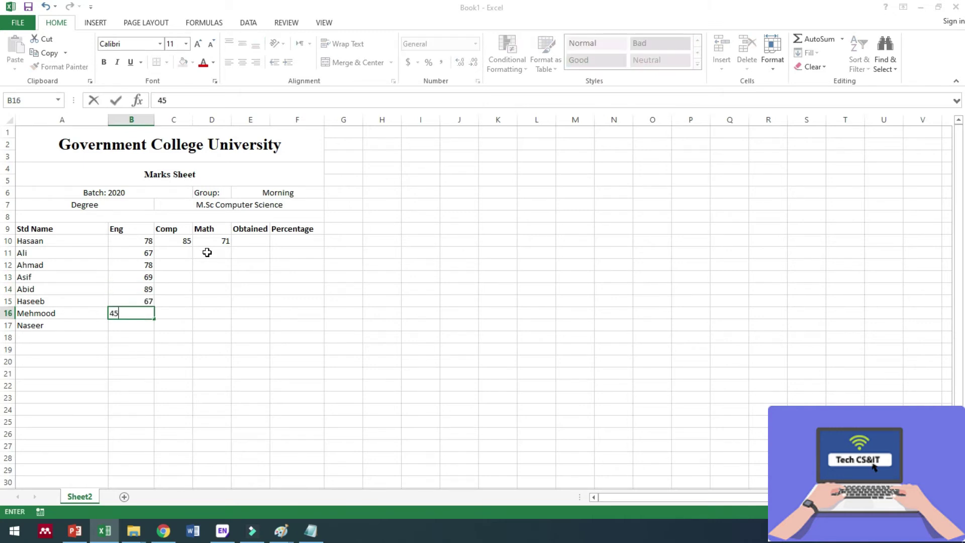
pyautogui.press('Return')
pyautogui.write('67')
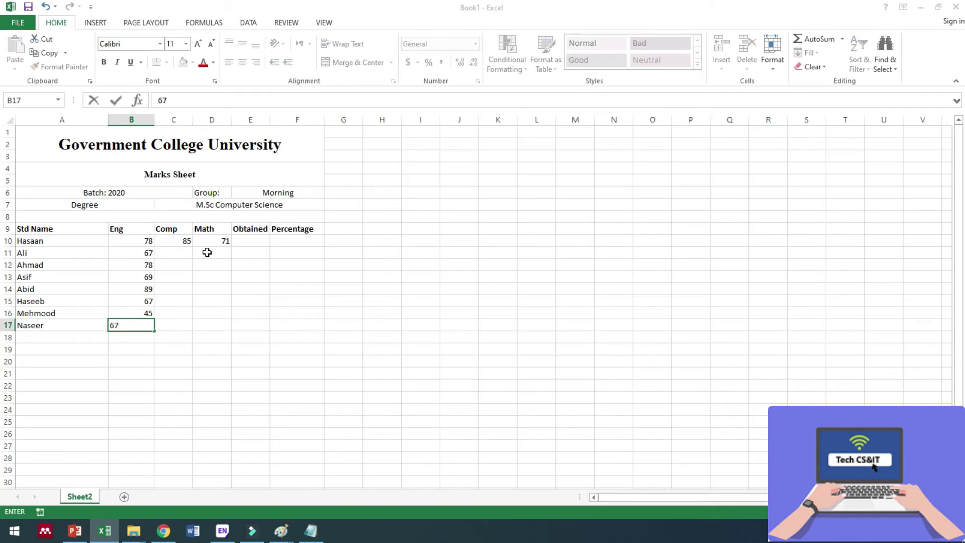
pyautogui.press('Tab')
# Step: Fill the Comp marks for the remaining students in C11:C17 with 66, 88, 99, 56, 67, 57 and 66
pyautogui.press('Up')
pyautogui.press('Up')
pyautogui.press('Up')
pyautogui.press('Up')
pyautogui.press('Up')
pyautogui.press('Up')
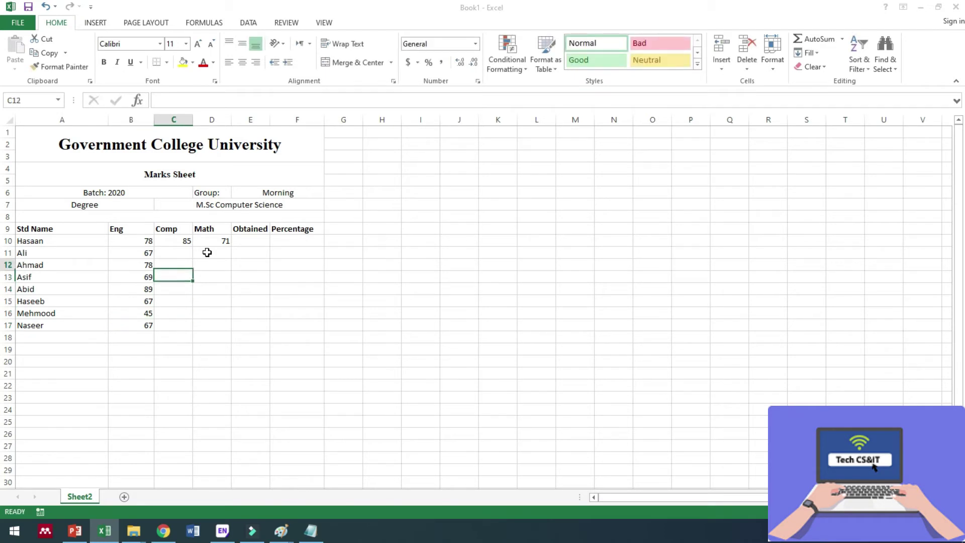
pyautogui.write('66')
pyautogui.press('Return')
pyautogui.write('88')
pyautogui.press('Return')
pyautogui.write('99')
pyautogui.press('Return')
pyautogui.write('56')
pyautogui.press('Return')
pyautogui.write('67')
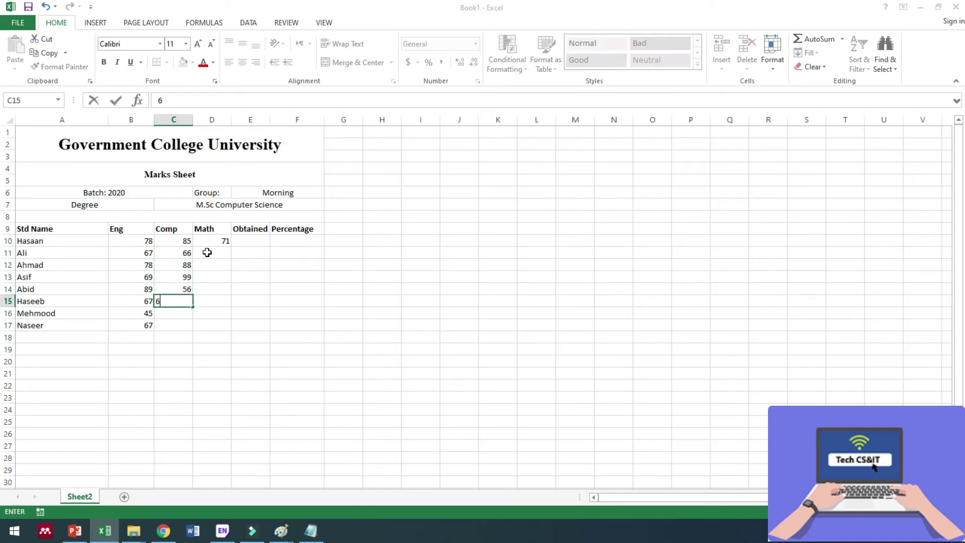
pyautogui.press('Return')
pyautogui.write('57')
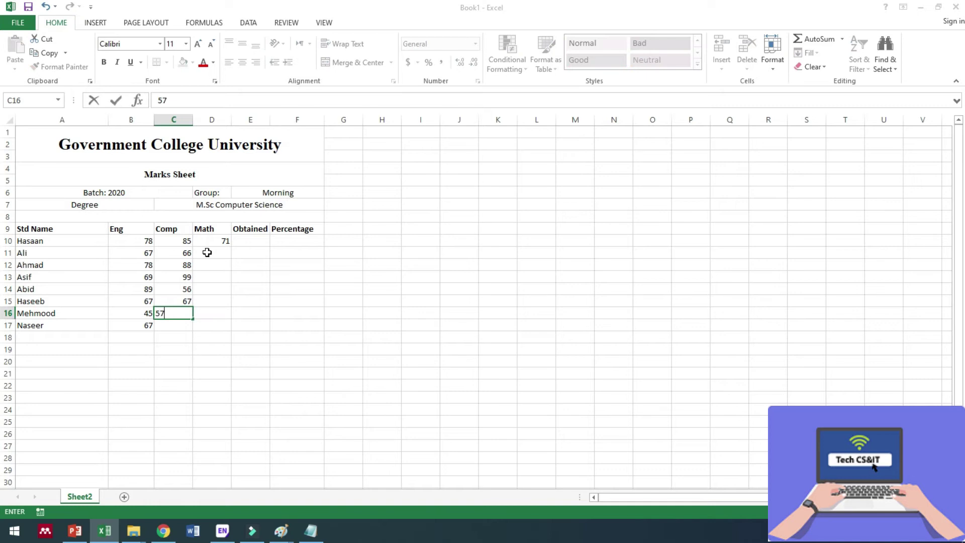
pyautogui.press('Return')
pyautogui.write('66')
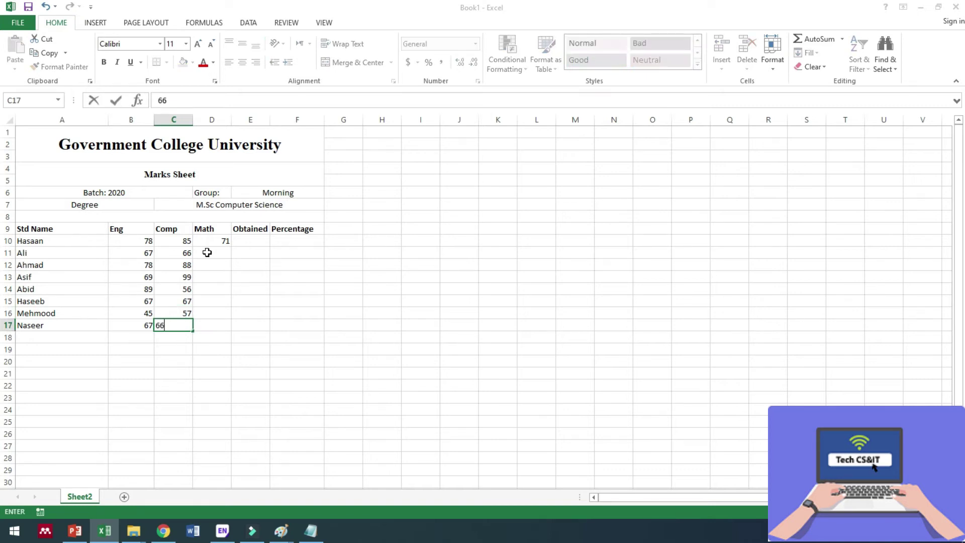
pyautogui.press('Tab')
# Step: Fill the Math marks for the remaining students in D11:D17 with 67, 78, 56, 55, 65, 76 and 55
pyautogui.press('Up')
pyautogui.press('Up')
pyautogui.press('Up')
pyautogui.press('Up')
pyautogui.press('Up')
pyautogui.press('Up')
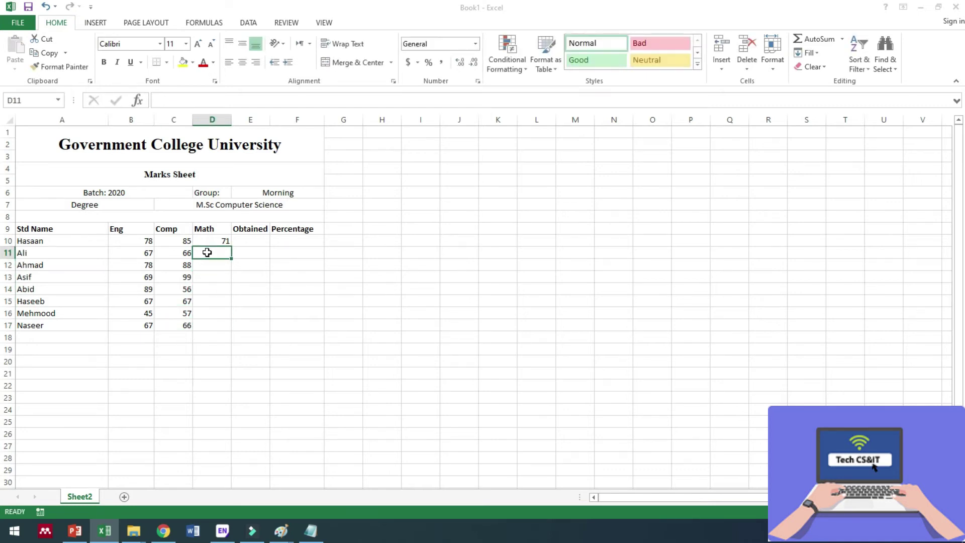
pyautogui.write('67')
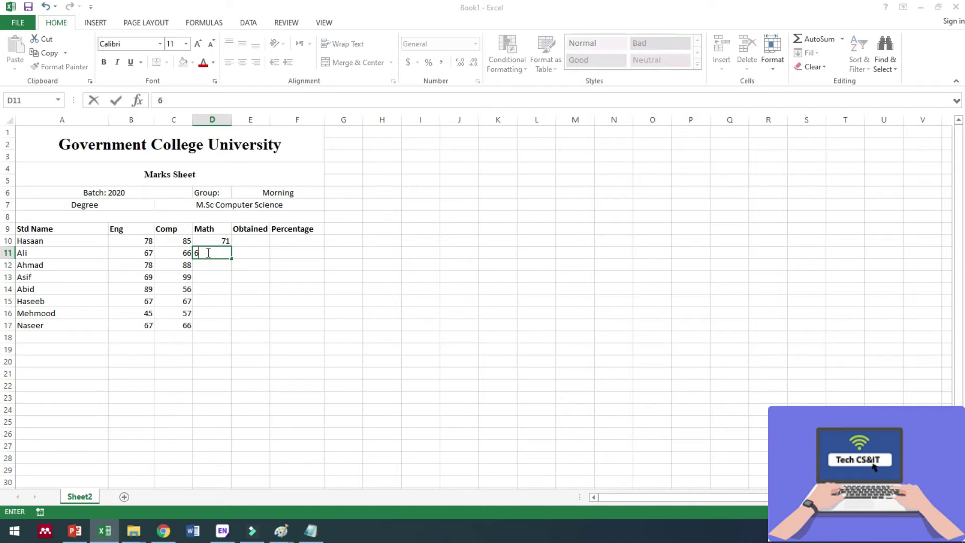
pyautogui.press('Return')
pyautogui.write('78')
pyautogui.press('Return')
pyautogui.write('56')
pyautogui.press('Return')
pyautogui.write('55')
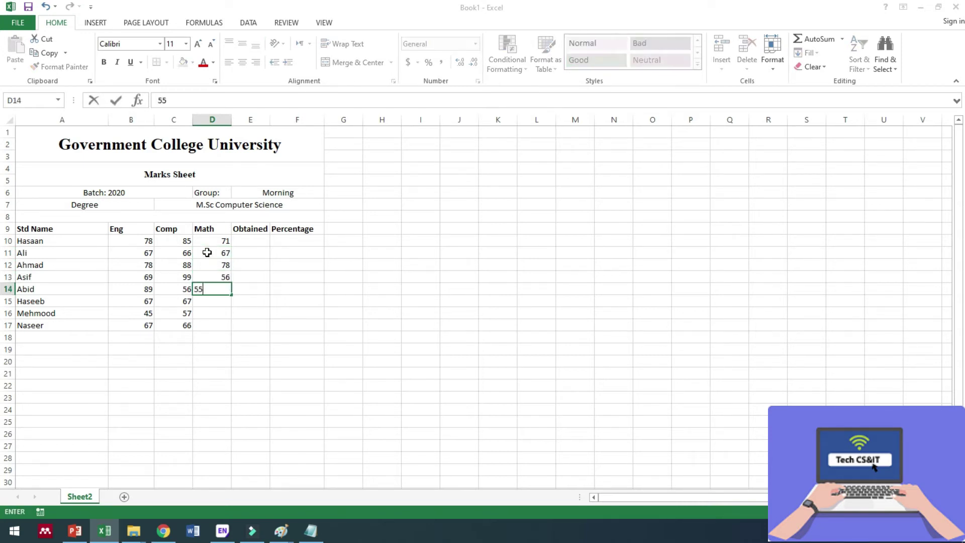
pyautogui.press('Return')
pyautogui.write('65')
pyautogui.press('Return')
pyautogui.write('76')
pyautogui.press('Return')
pyautogui.write('55')
pyautogui.press('Return')
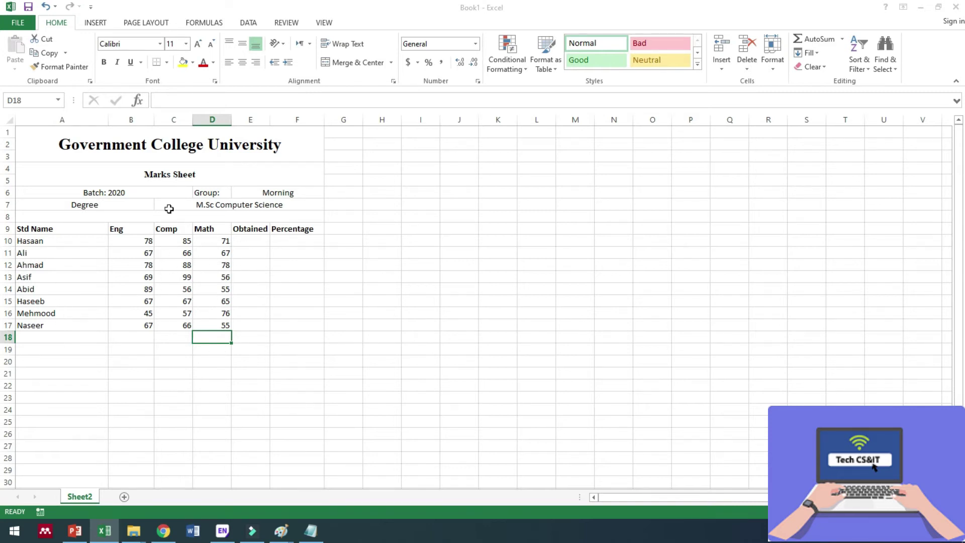
# Step: Calculate the first student's obtained marks in E10 with the formula =B10+C10+D10
pyautogui.click(261, 243)
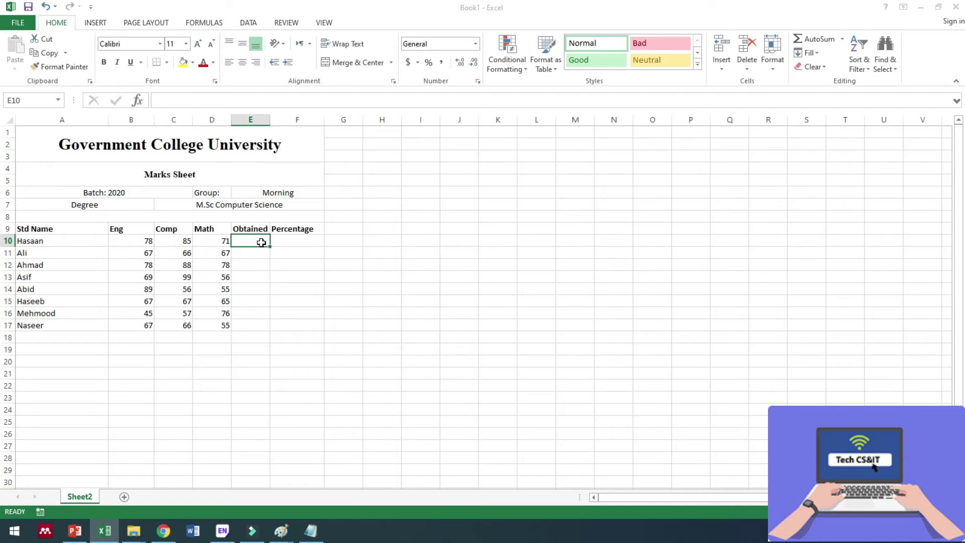
pyautogui.write('=')
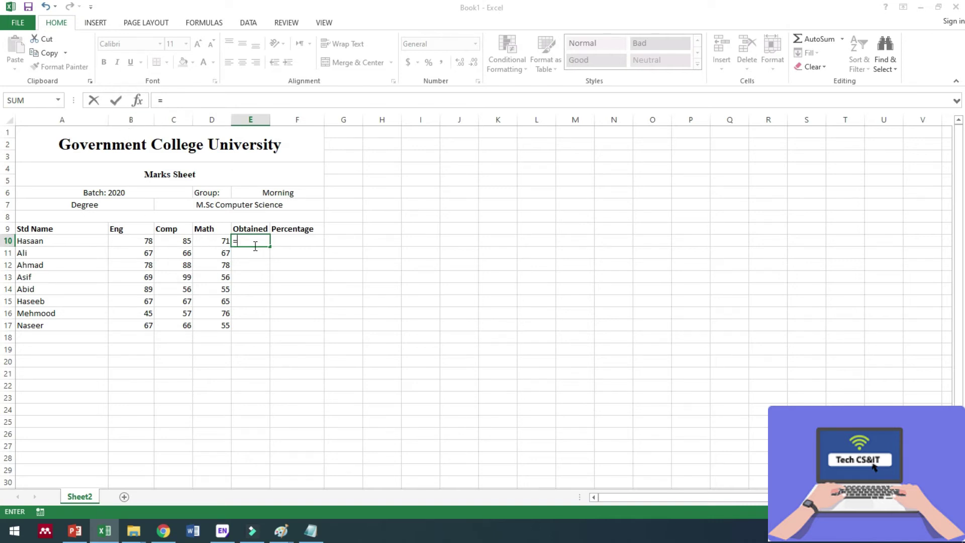
pyautogui.write('B')
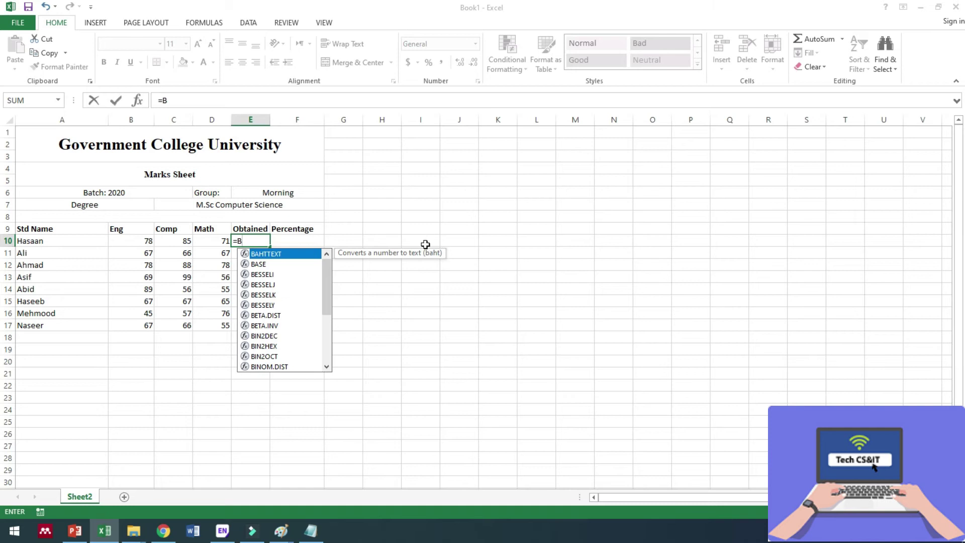
pyautogui.write('10')
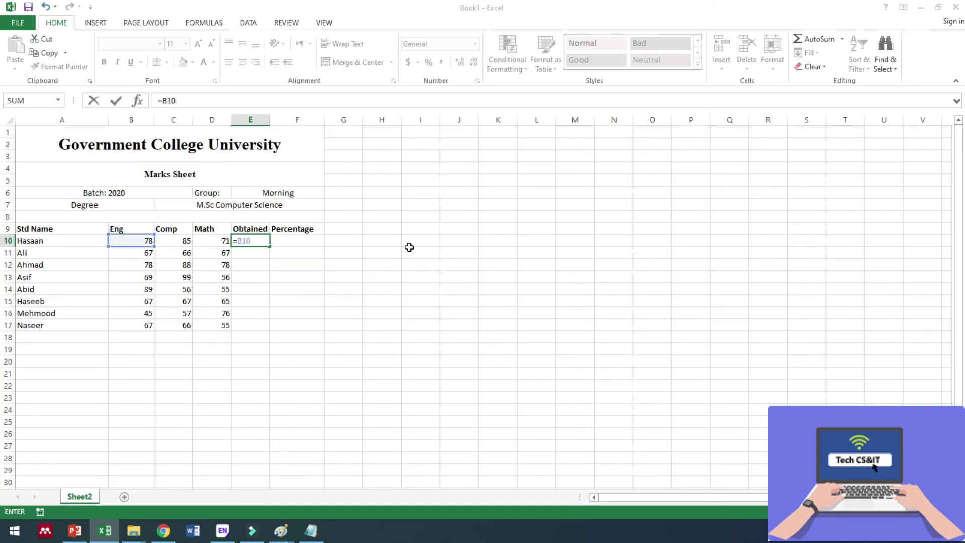
pyautogui.write('+C10')
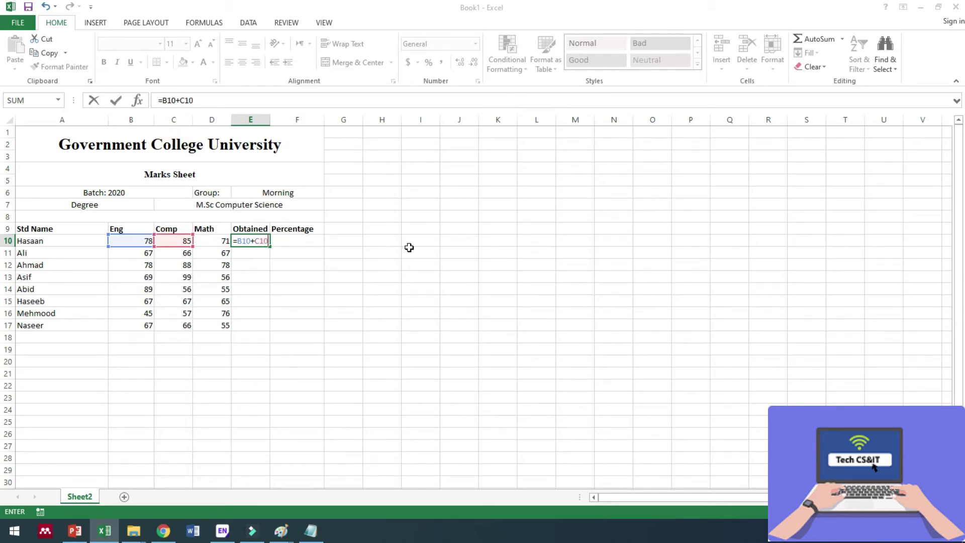
pyautogui.write('+')
pyautogui.write('D')
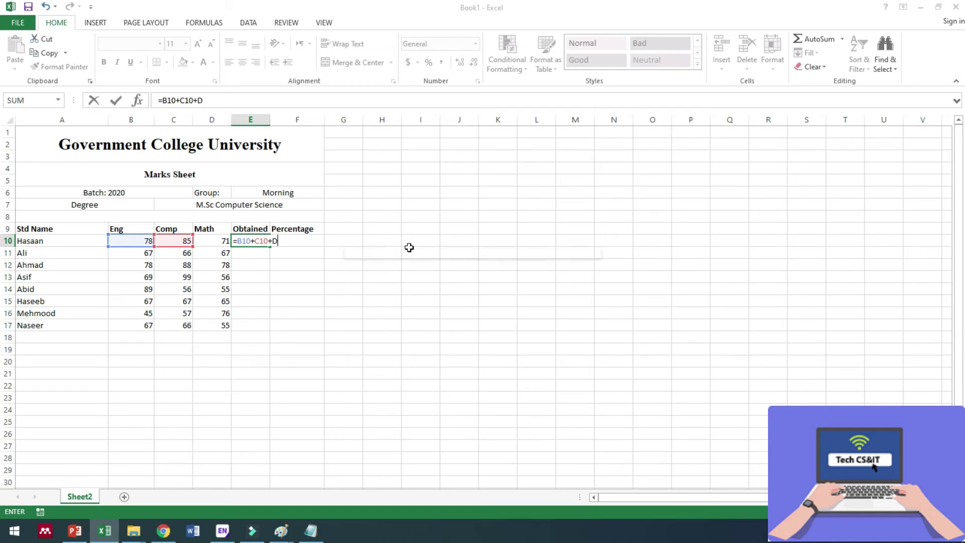
pyautogui.write('10')
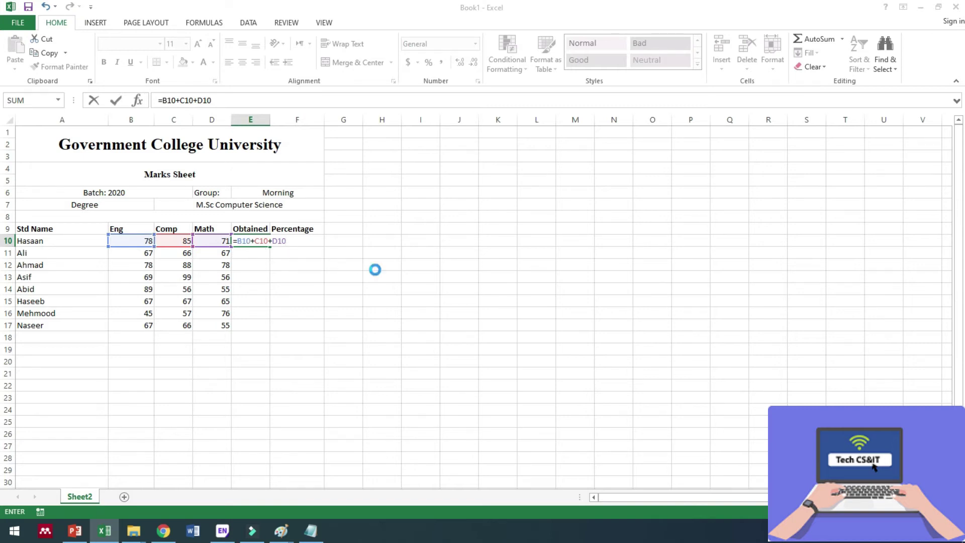
pyautogui.press('Return')
# Step: Replace the first student's obtained-marks formula in E10 with =SUM(B10:D10)
pyautogui.click(250, 240)
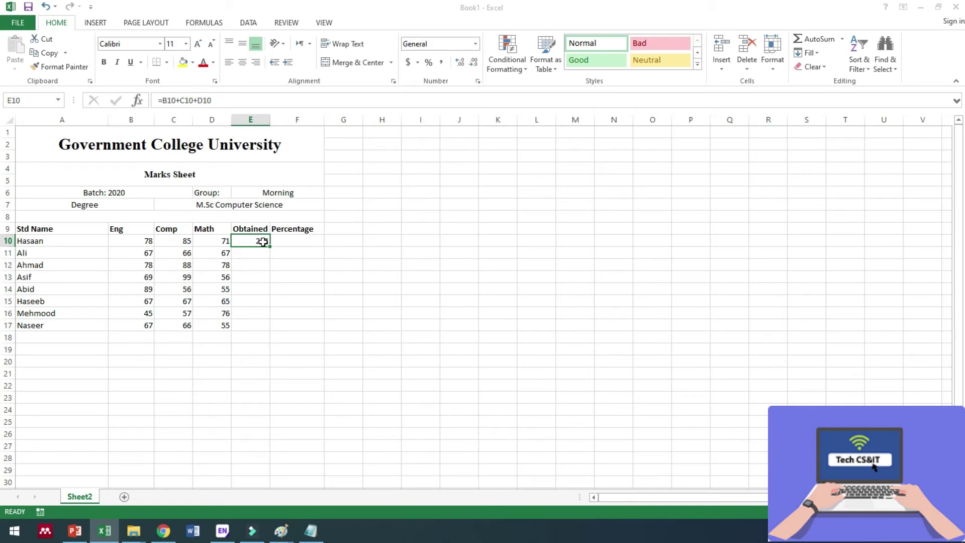
pyautogui.doubleClick(263, 241)
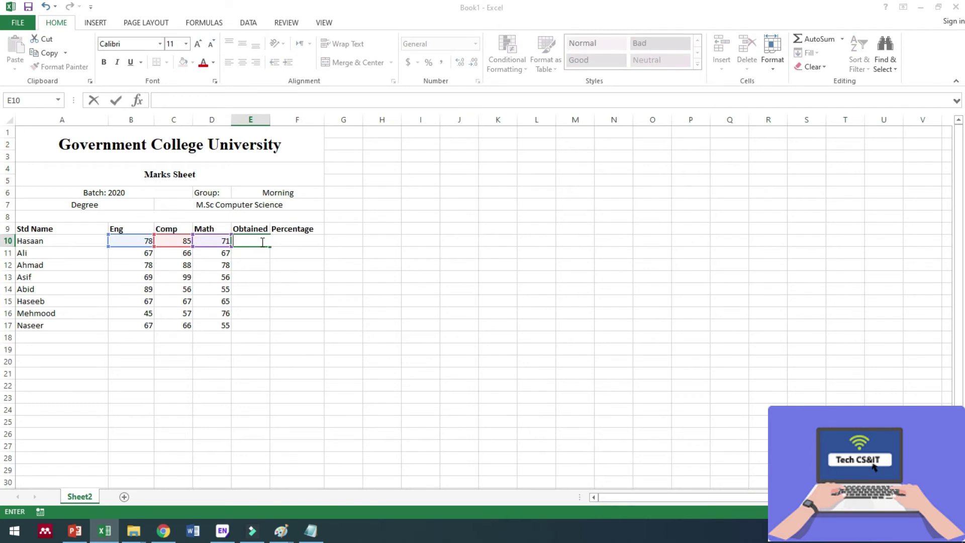
pyautogui.write('=')
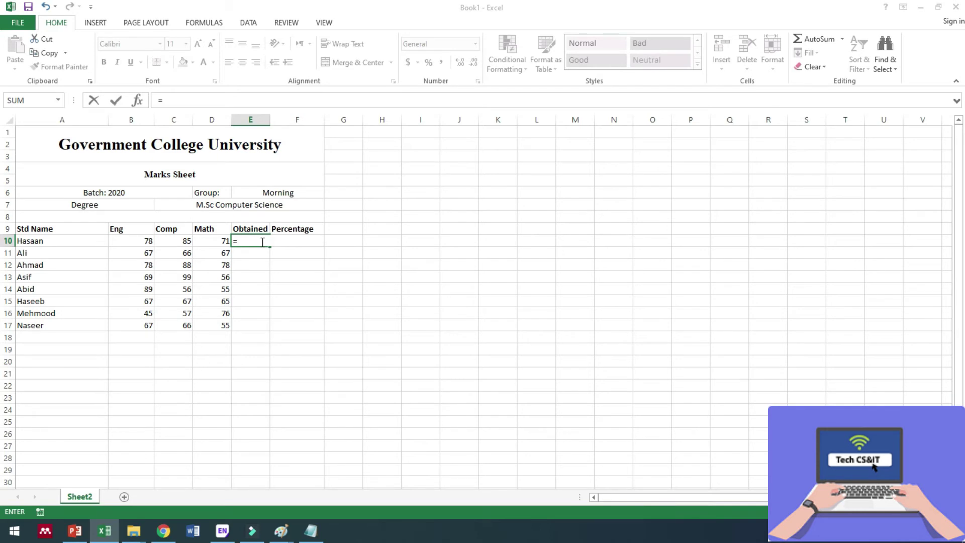
pyautogui.write('SUM')
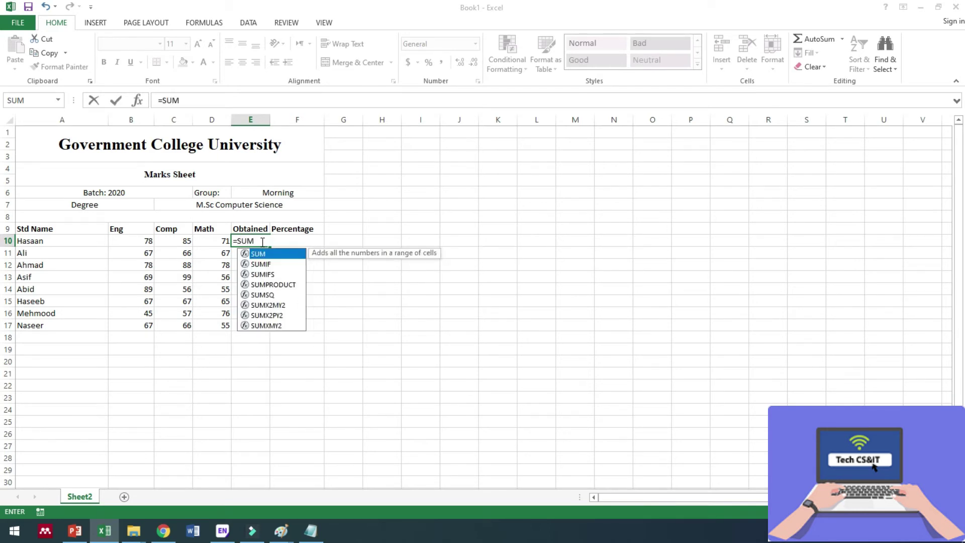
pyautogui.write('(')
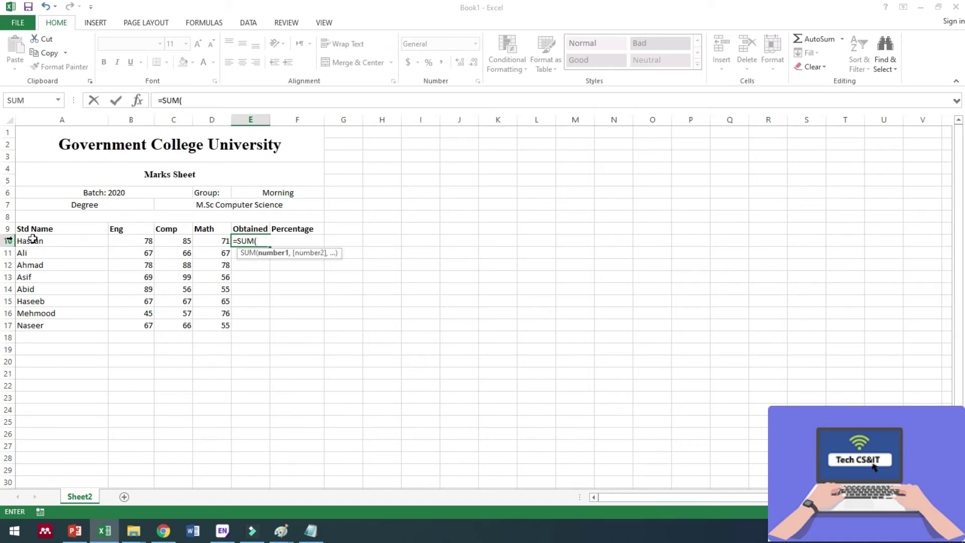
pyautogui.write('B')
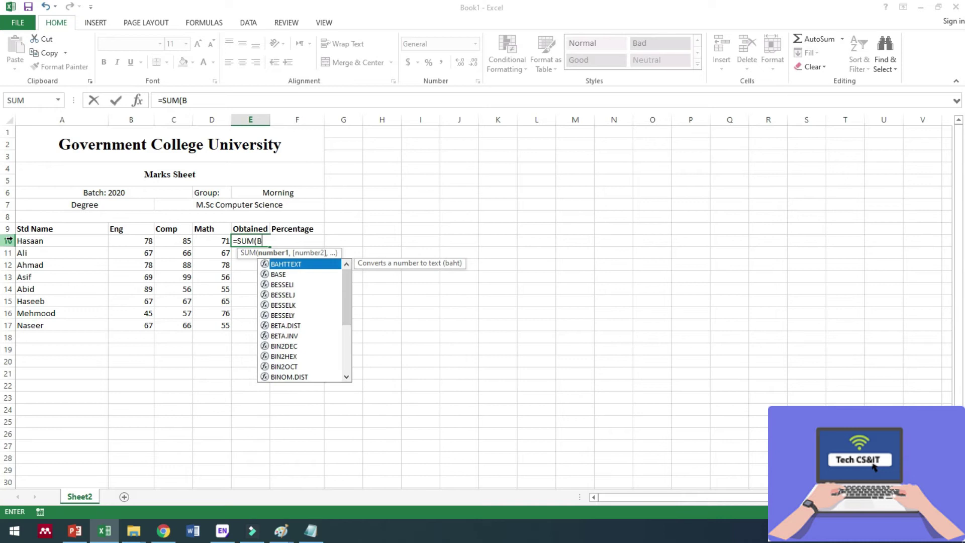
pyautogui.write('10:')
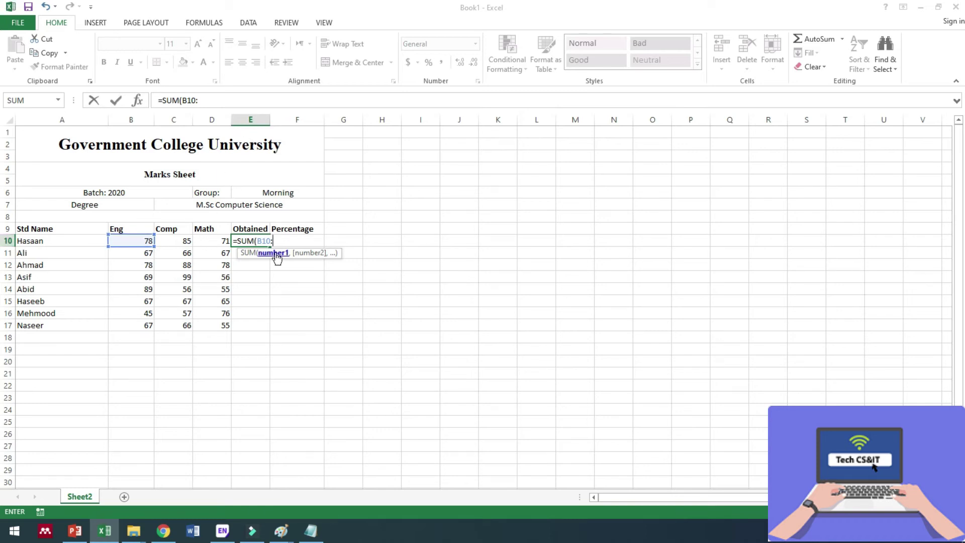
pyautogui.write('D10')
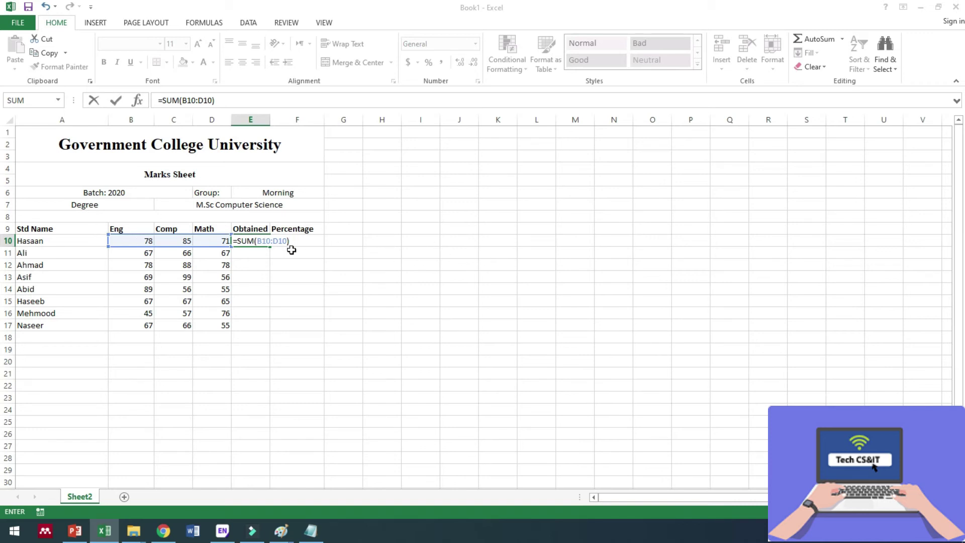
pyautogui.press('Return')
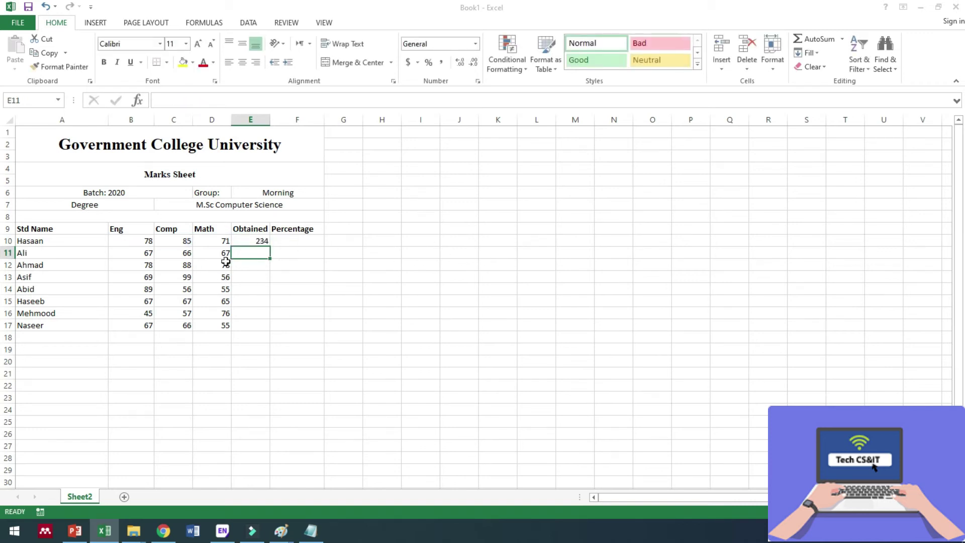
# Step: Copy the SUM formula from E10 down through E17 to total the remaining students' marks
pyautogui.click(261, 241)
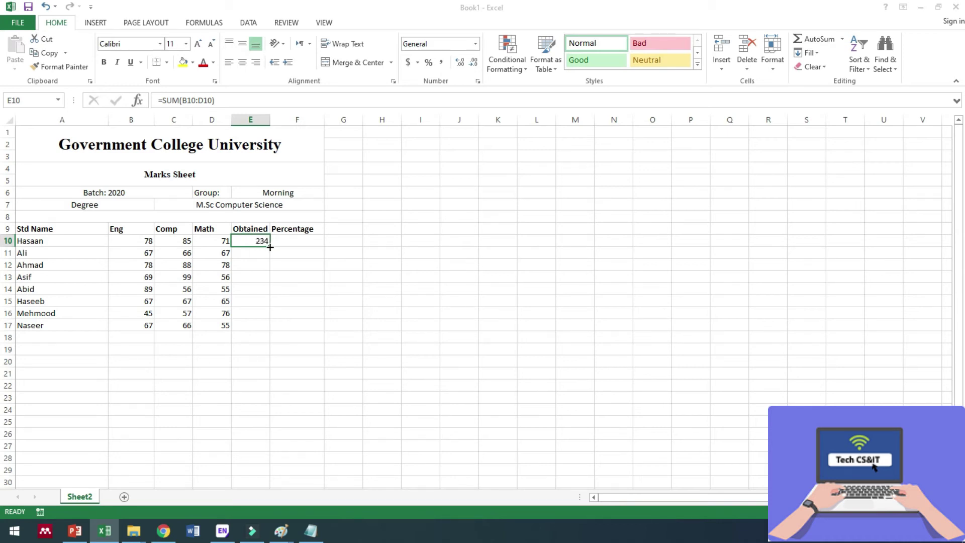
pyautogui.moveTo(270, 247); pyautogui.dragTo(264, 327)
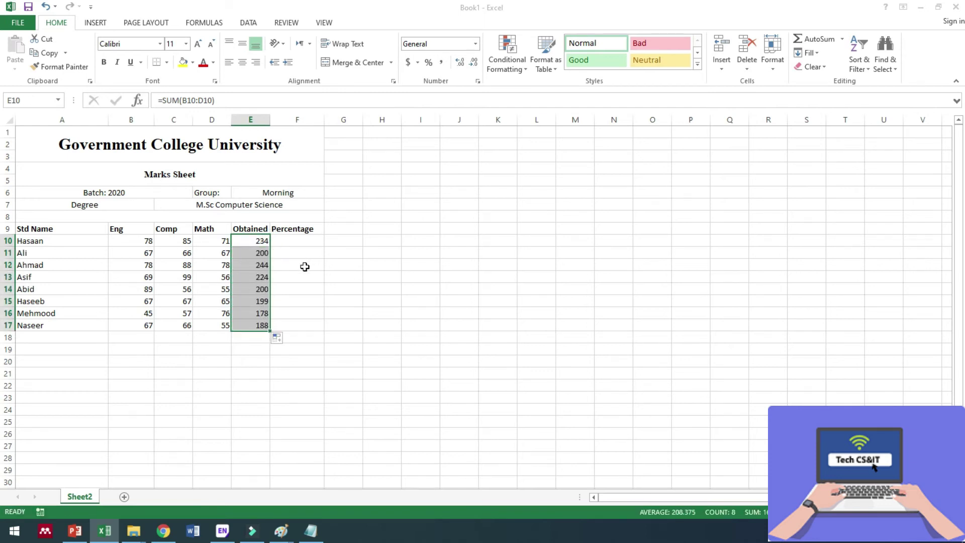
pyautogui.click(253, 241)
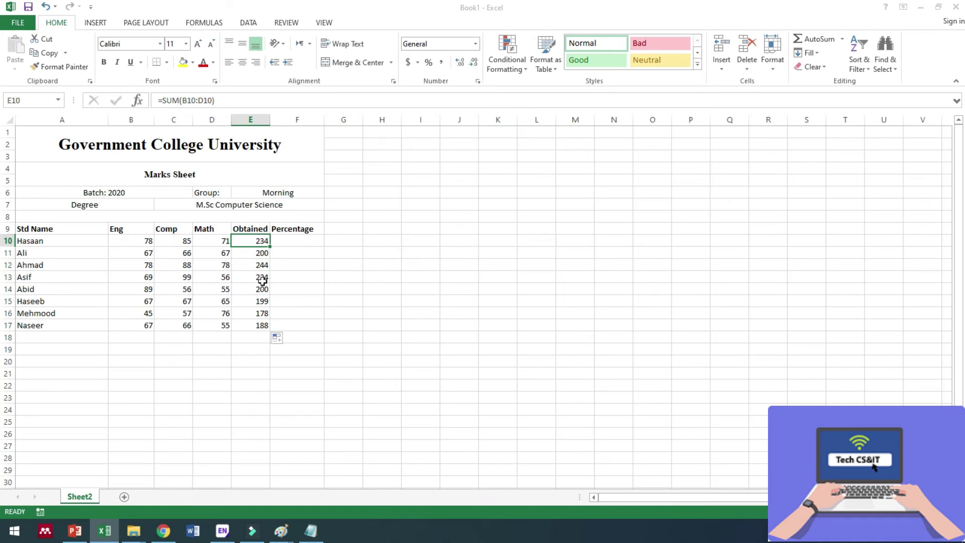
# Step: Calculate the first student's percentage in F10 with the formula =E10/300*100
pyautogui.click(305, 243)
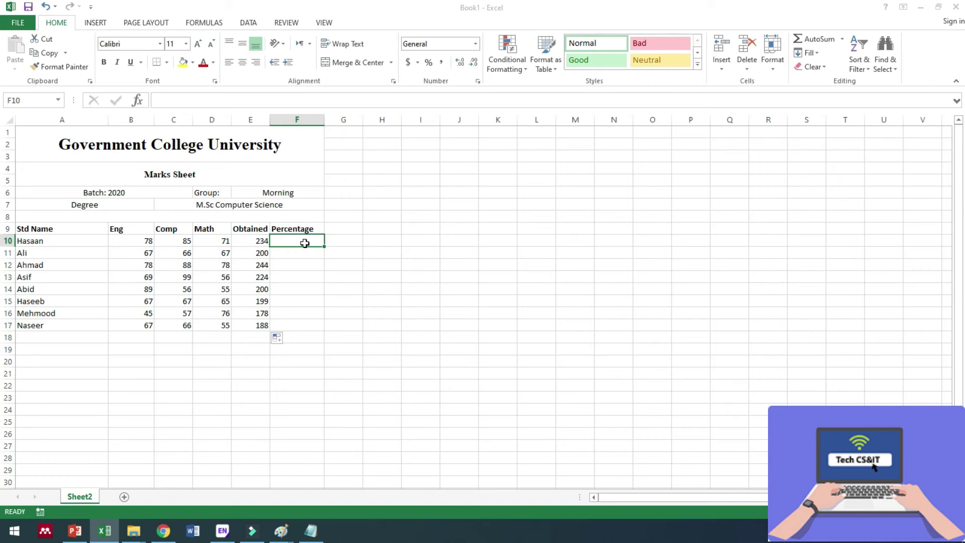
pyautogui.write('=')
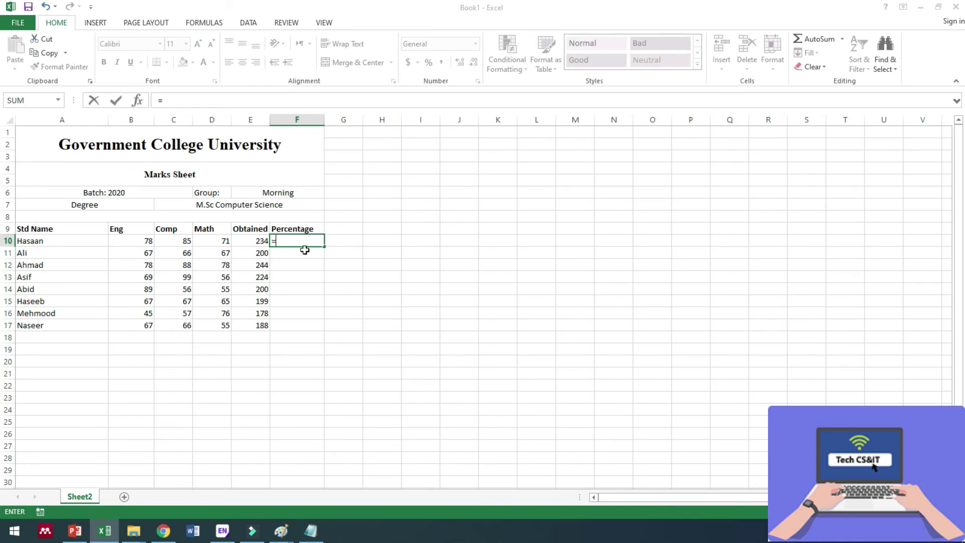
pyautogui.click(262, 241)
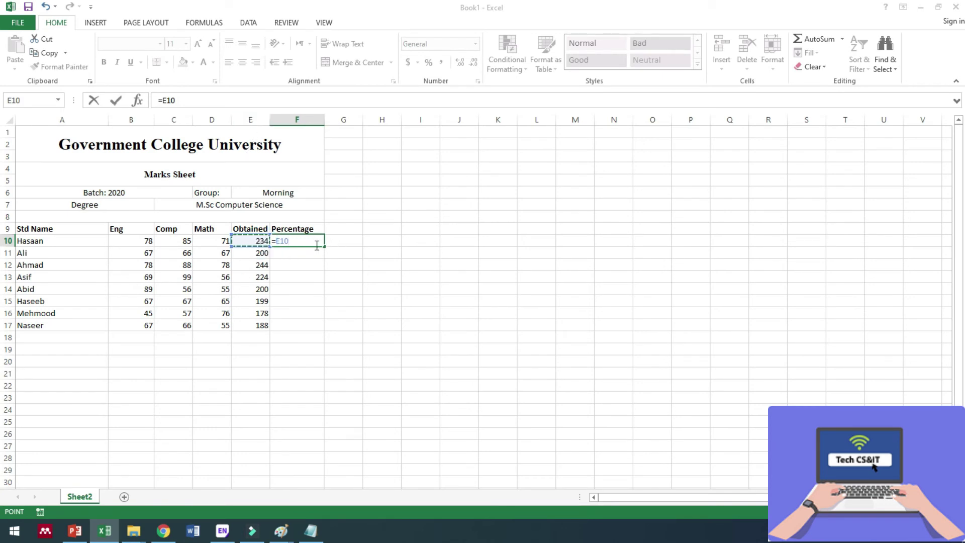
pyautogui.write('/')
pyautogui.write('300')
pyautogui.write('*100')
pyautogui.press('Return')
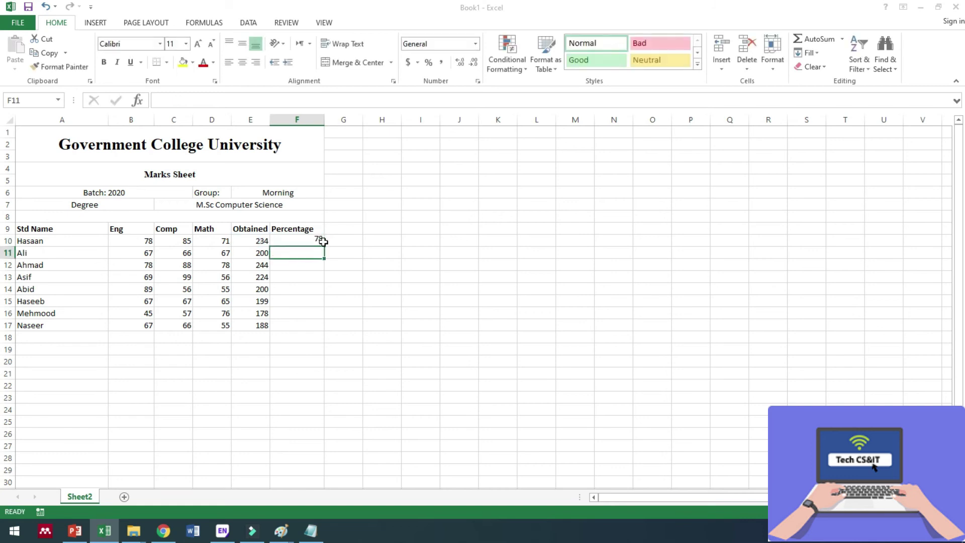
# Step: Copy the percentage formula from F10 down through F17 for the remaining students
pyautogui.click(301, 241)
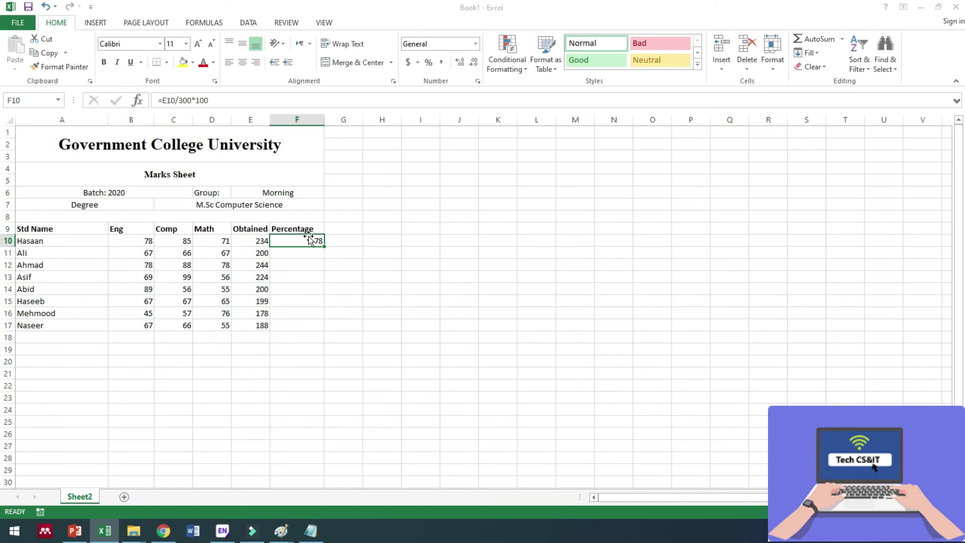
pyautogui.moveTo(322, 247); pyautogui.dragTo(316, 329)
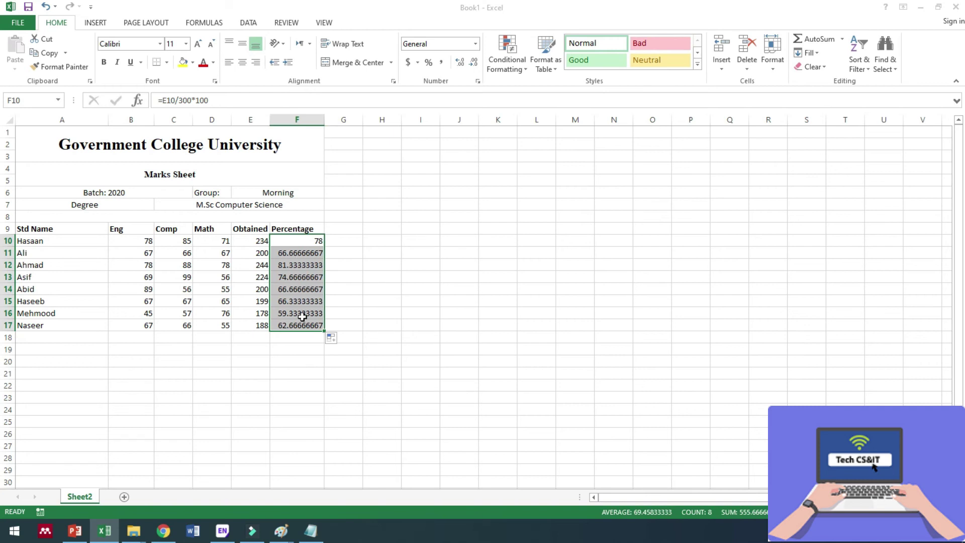
pyautogui.click(353, 266)
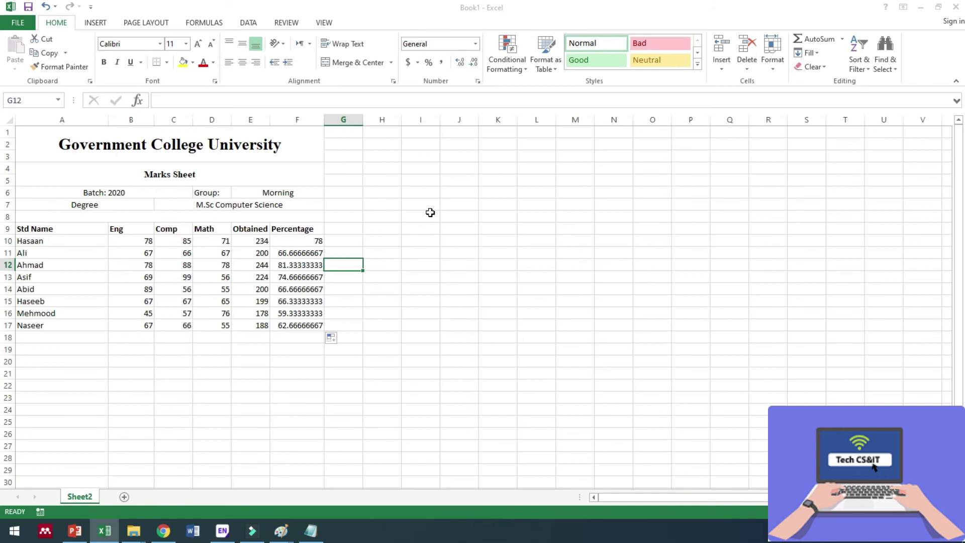
# Step: Change the Math marks in D10 to 76 and in D14 to 75
pyautogui.click(224, 239)
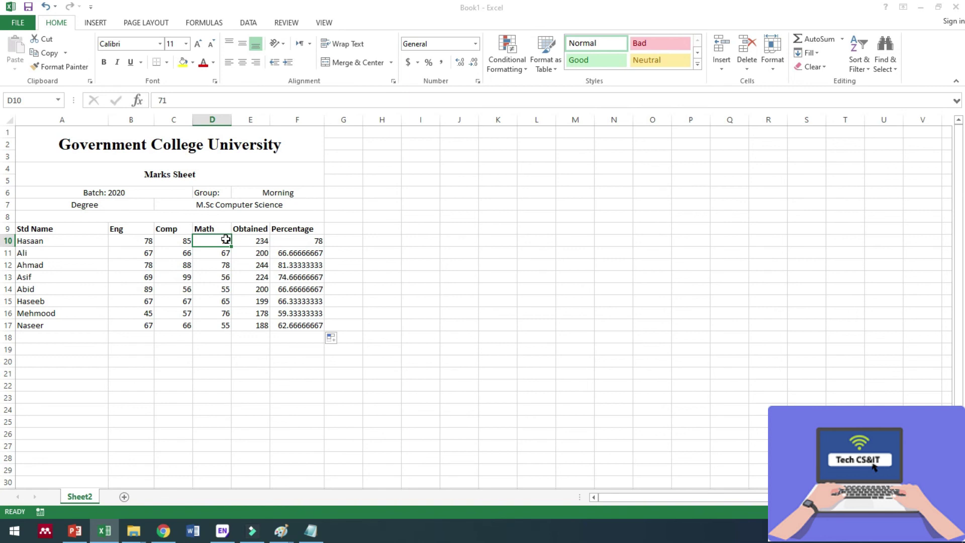
pyautogui.write('76')
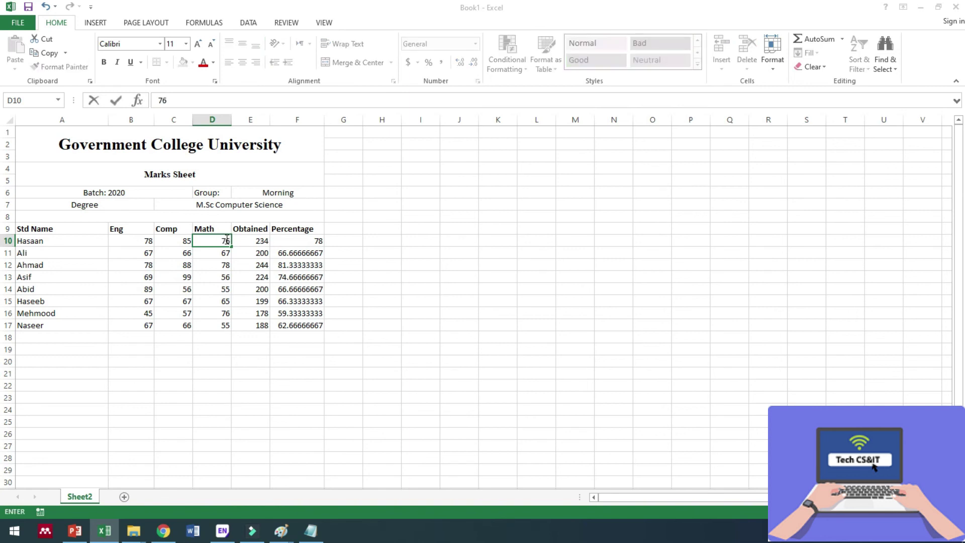
pyautogui.click(262, 255)
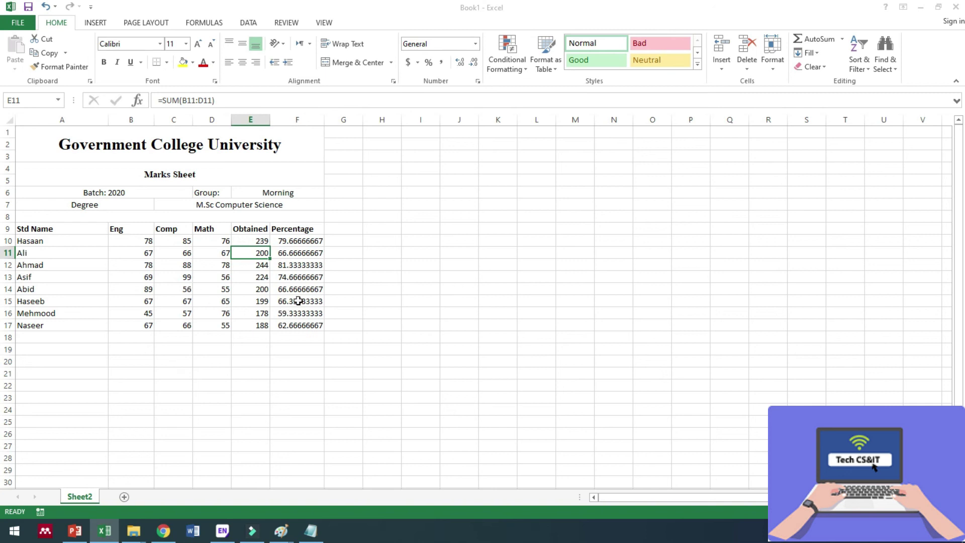
pyautogui.click(217, 288)
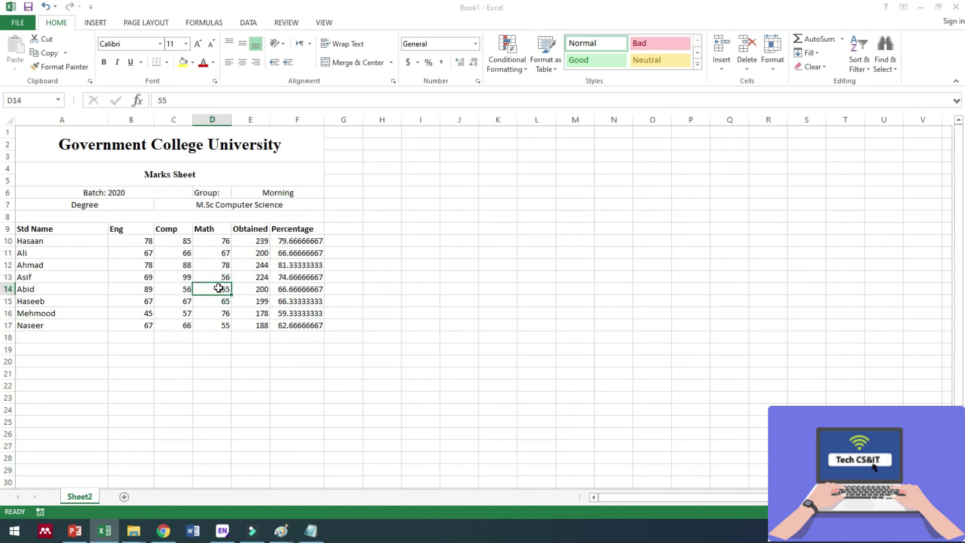
pyautogui.write('75')
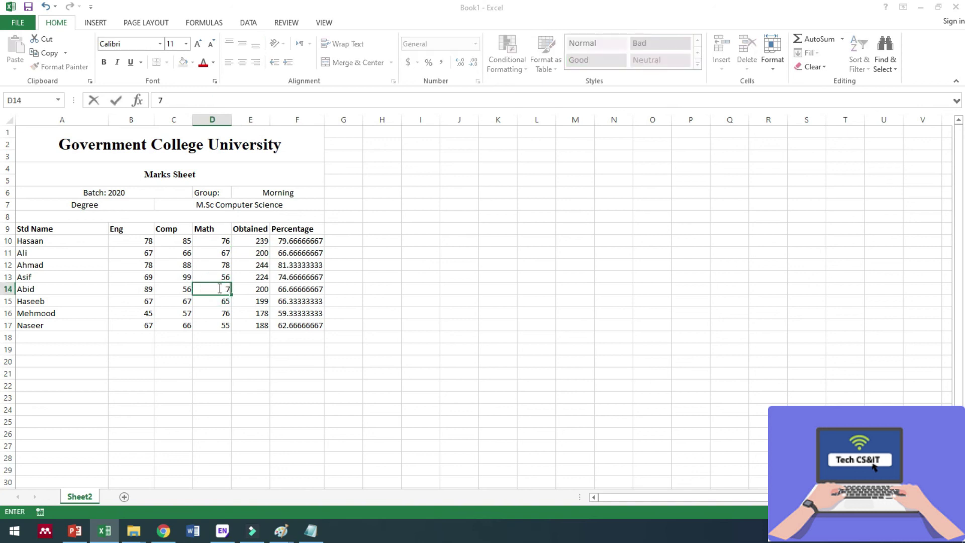
pyautogui.click(223, 308)
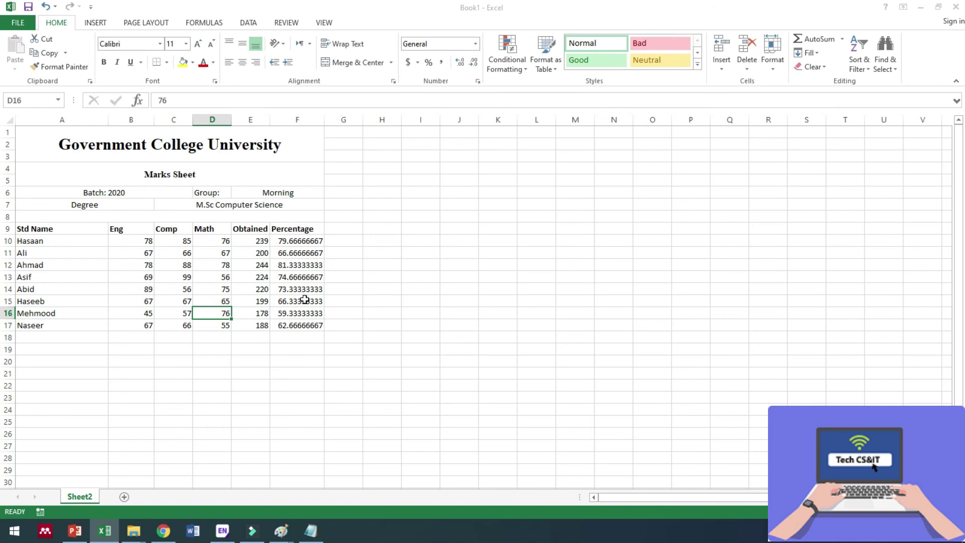
# Step: Give the Government College University title a light blue fill and red text
pyautogui.click(127, 147)
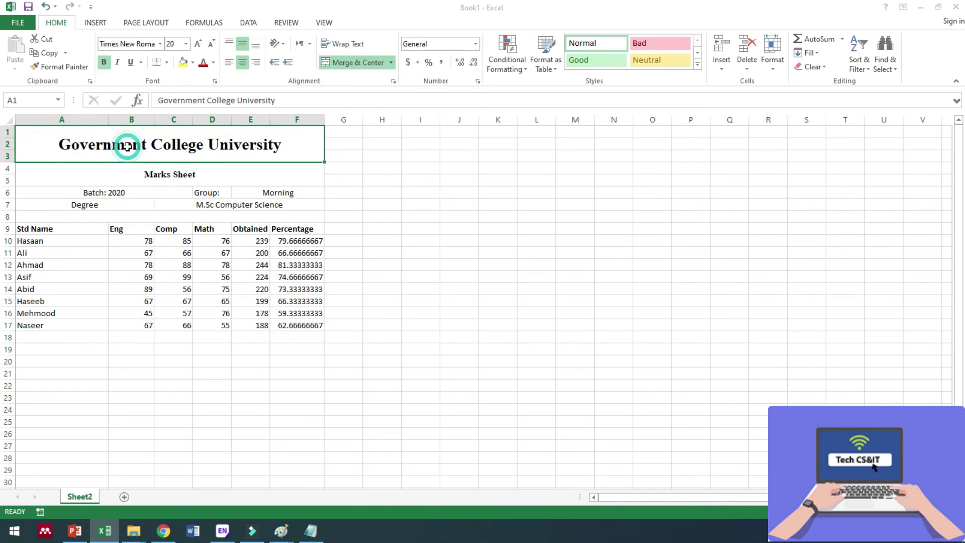
pyautogui.click(194, 63)
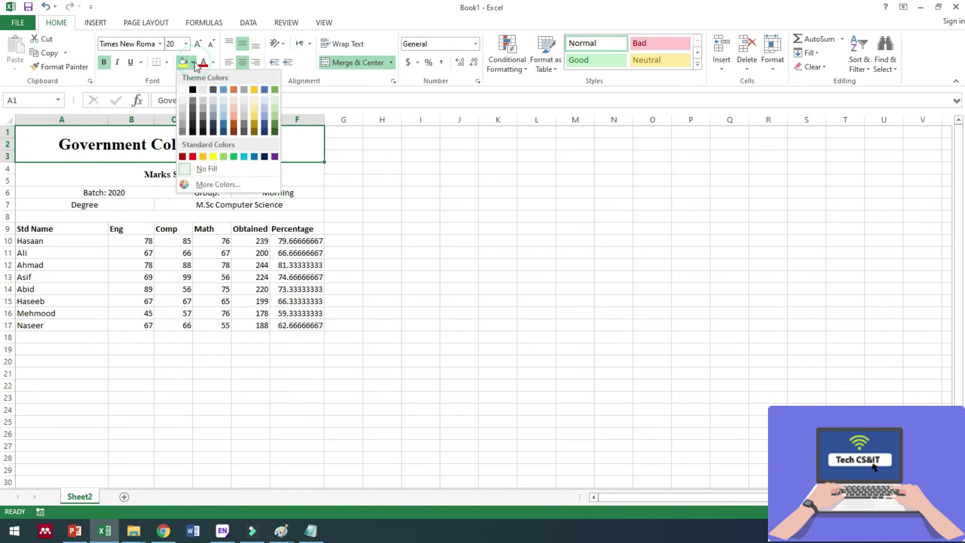
pyautogui.click(224, 116)
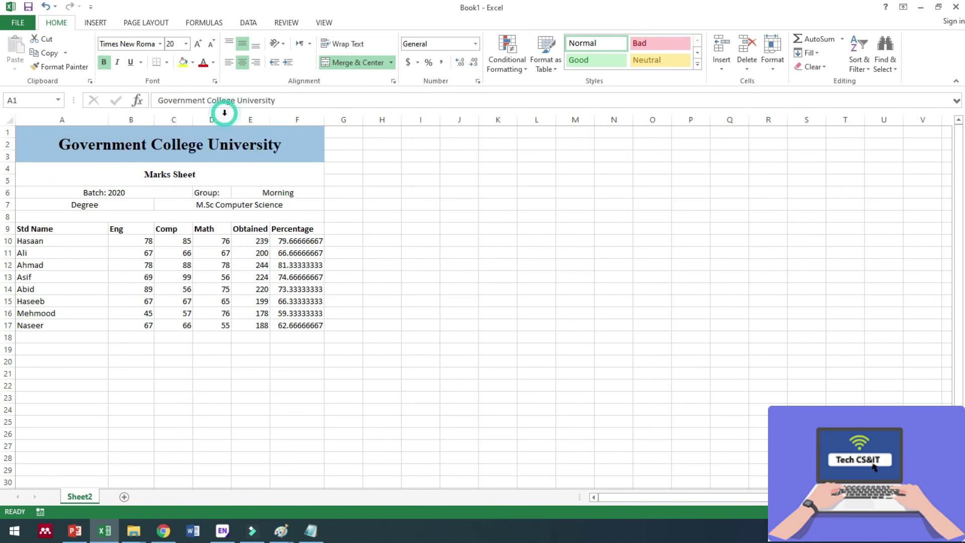
pyautogui.click(213, 63)
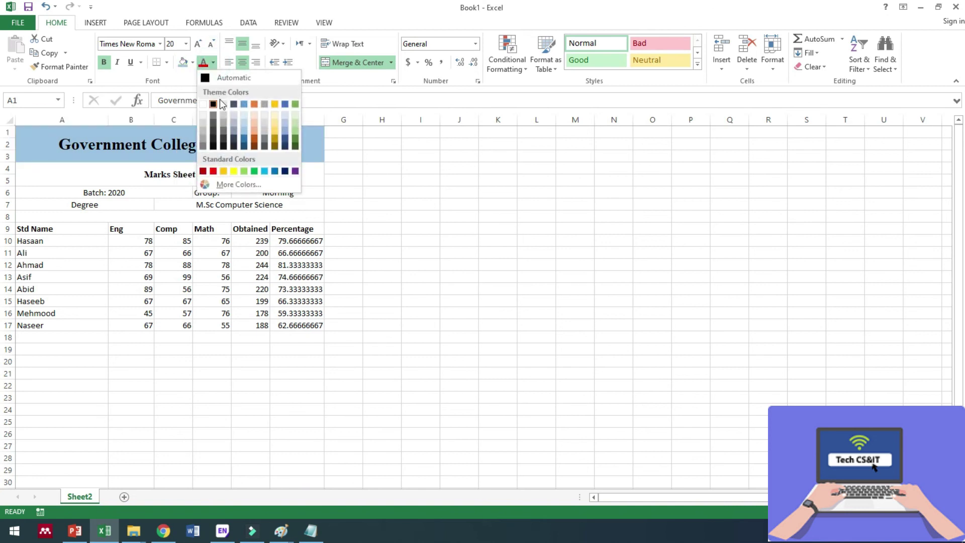
pyautogui.click(213, 171)
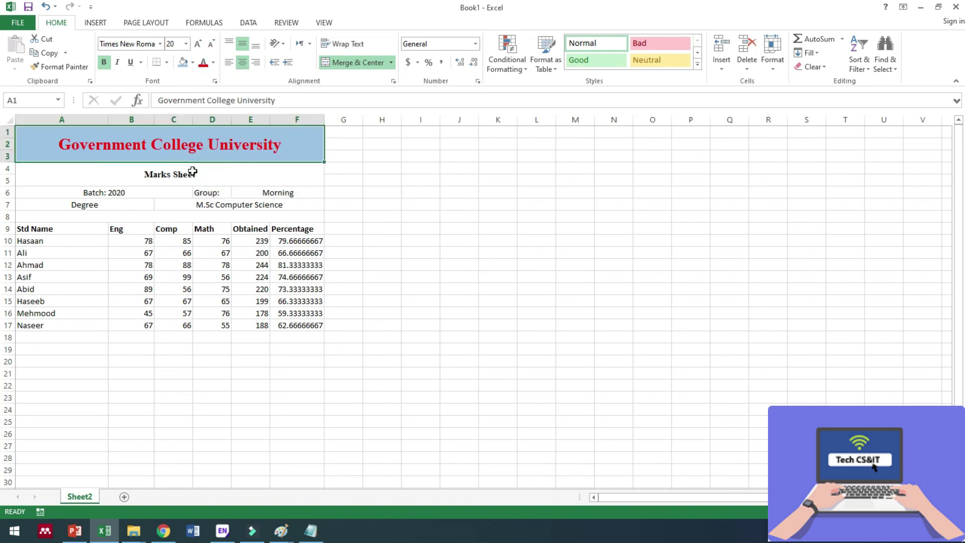
# Step: Fill the Marks Sheet subtitle cell with a light blue-gray theme color
pyautogui.click(191, 173)
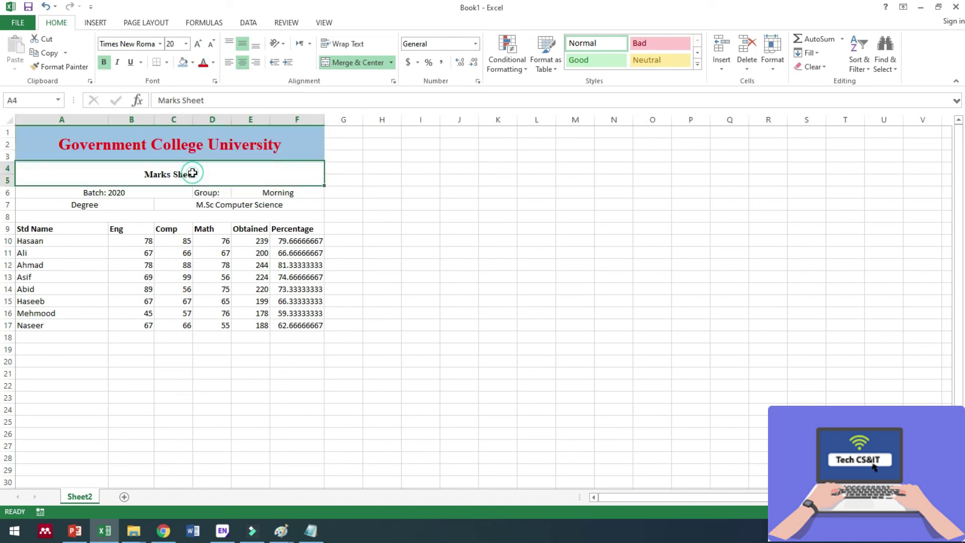
pyautogui.click(193, 62)
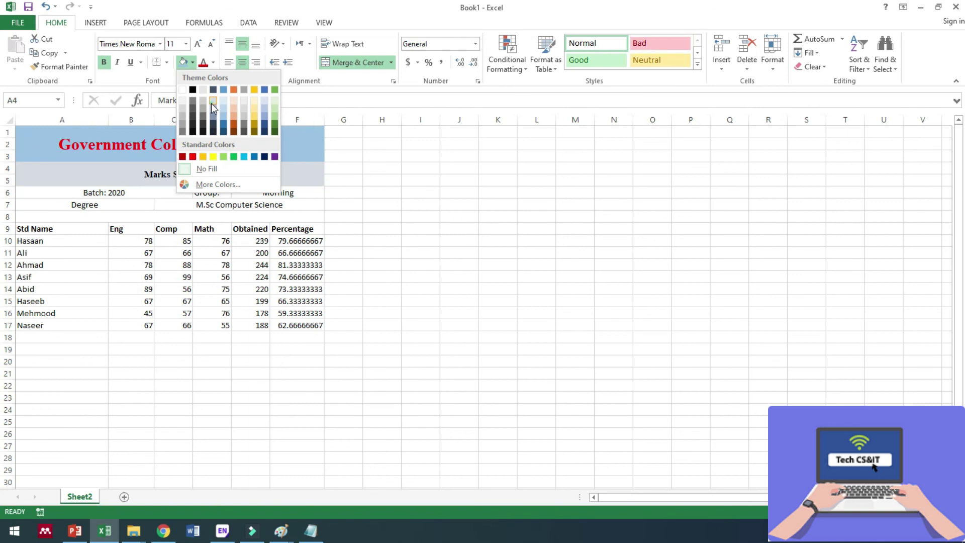
pyautogui.click(212, 102)
# Step: Fill the column header row A9:F9 with a dark green theme color
pyautogui.moveTo(28, 230); pyautogui.dragTo(283, 229)
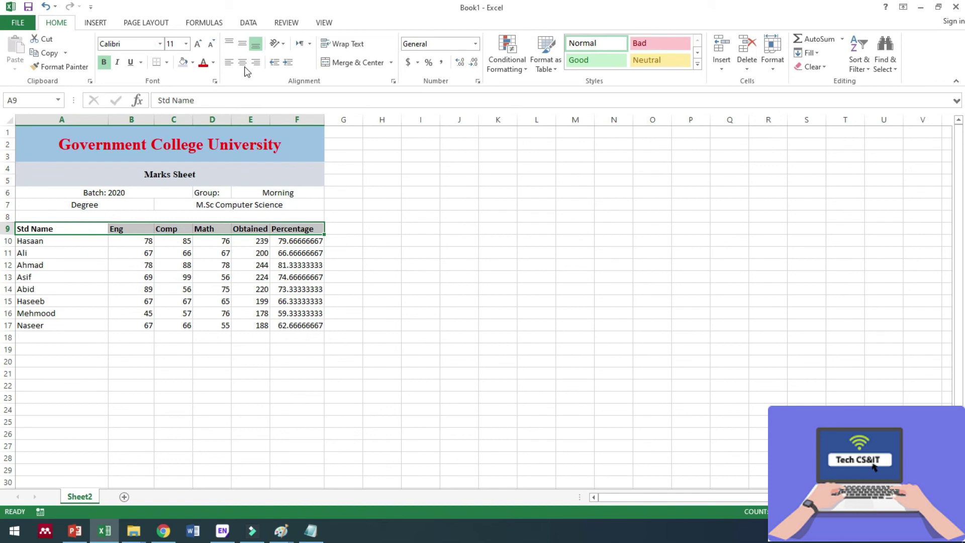
pyautogui.click(193, 62)
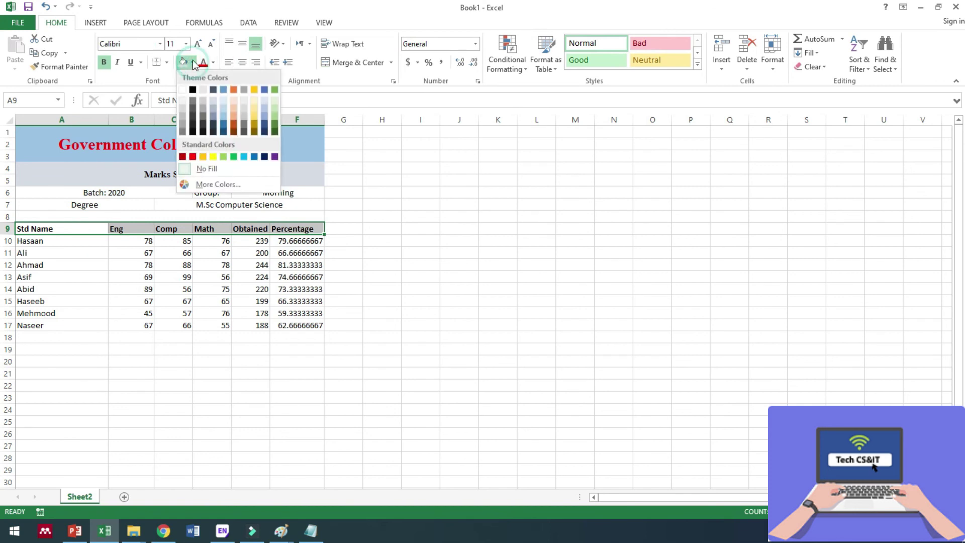
pyautogui.click(274, 127)
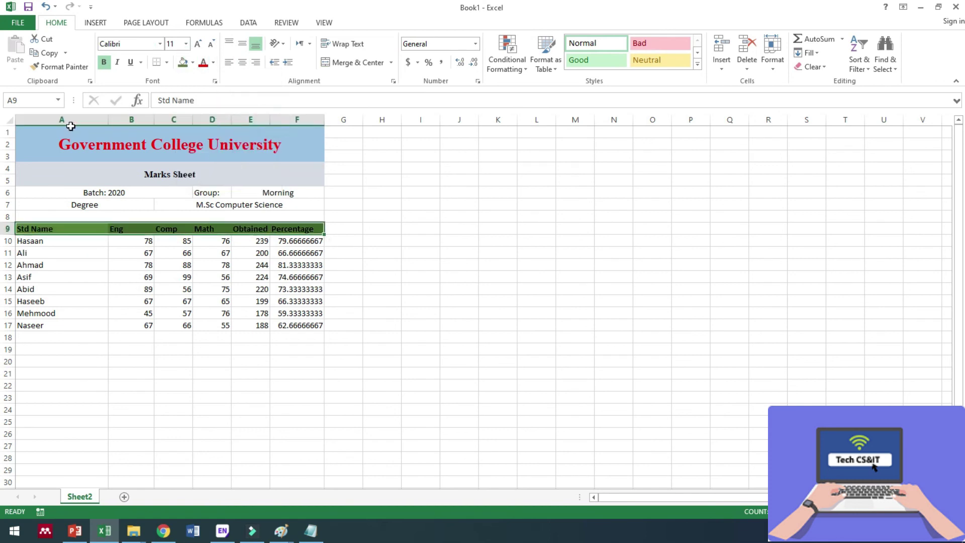
# Step: Apply All Borders to the whole marks sheet range A1:F17
pyautogui.click(24, 131)
pyautogui.moveTo(61, 169); pyautogui.dragTo(205, 318)
pyautogui.doubleClick(211, 325)
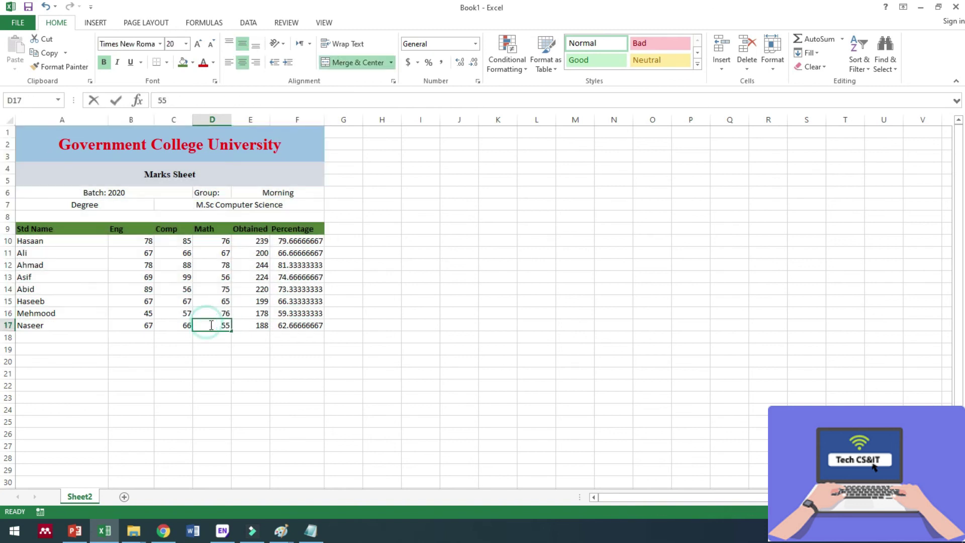
pyautogui.moveTo(27, 132); pyautogui.dragTo(296, 327)
pyautogui.click(166, 62)
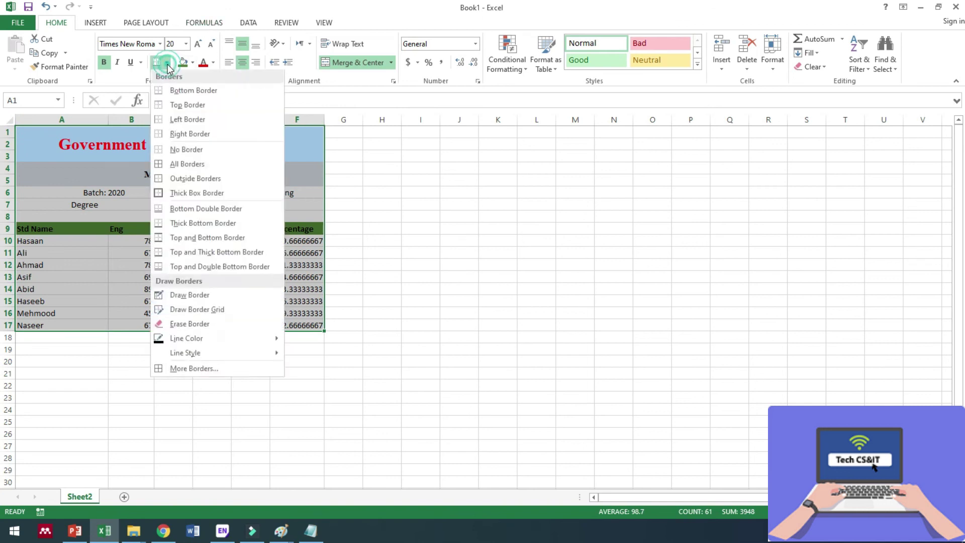
pyautogui.click(192, 164)
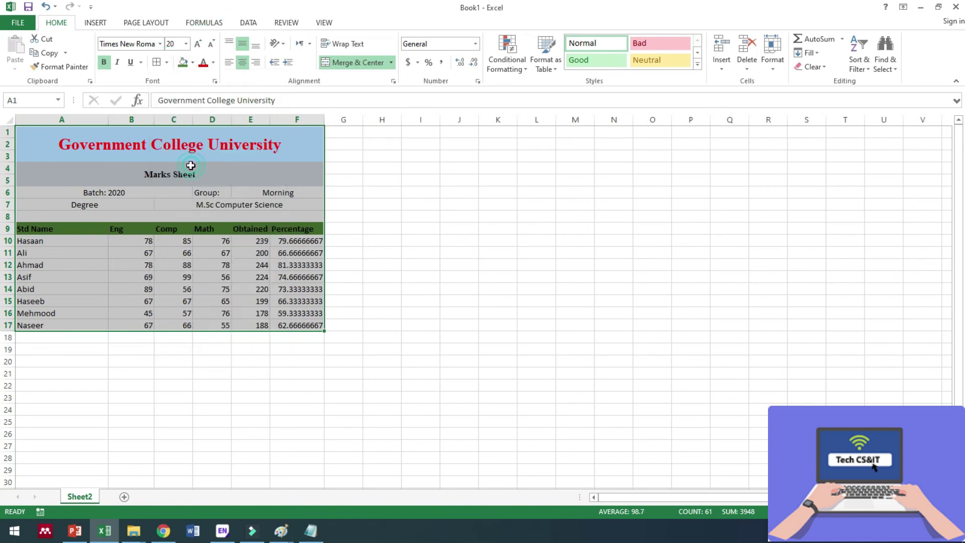
pyautogui.click(365, 323)
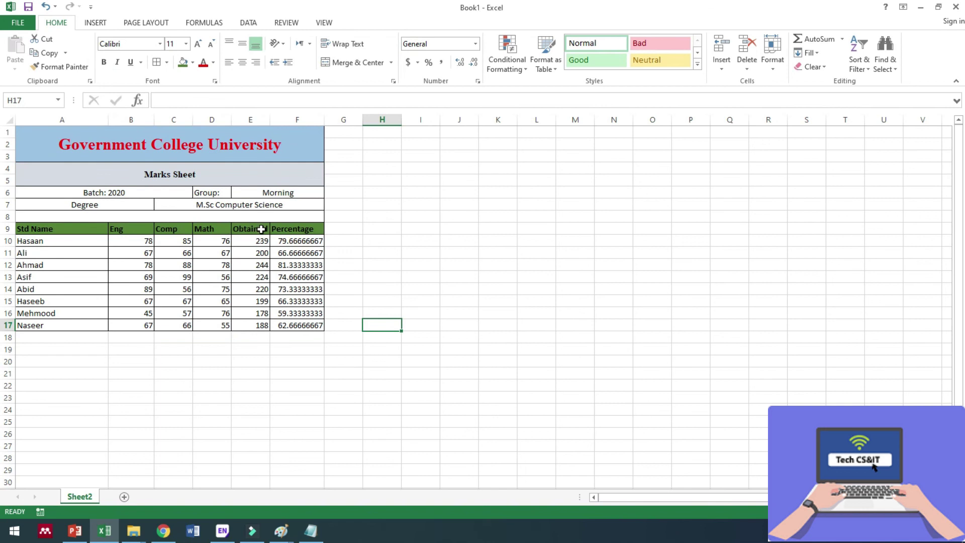
# Step: Fill the empty merged row 8 above the column headers with a near-black theme color
pyautogui.click(104, 217)
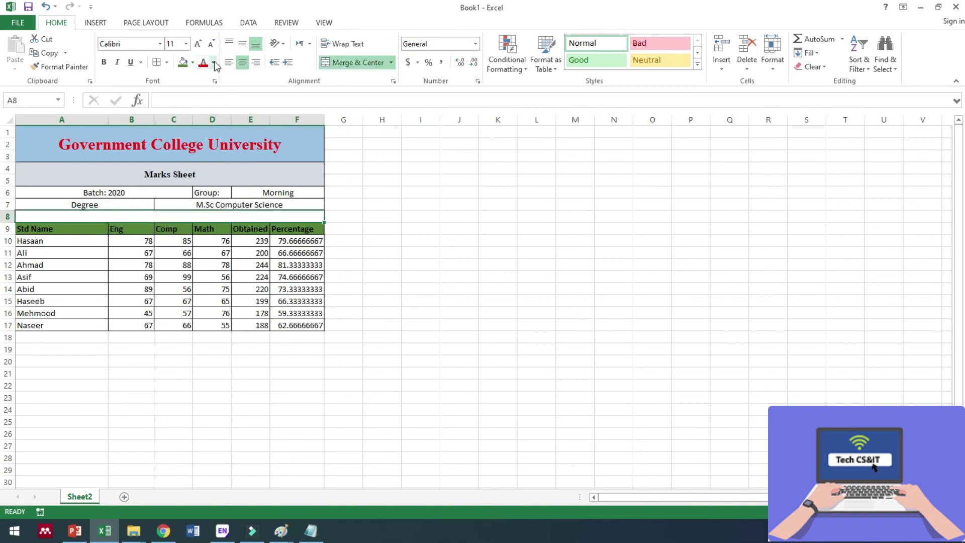
pyautogui.click(192, 63)
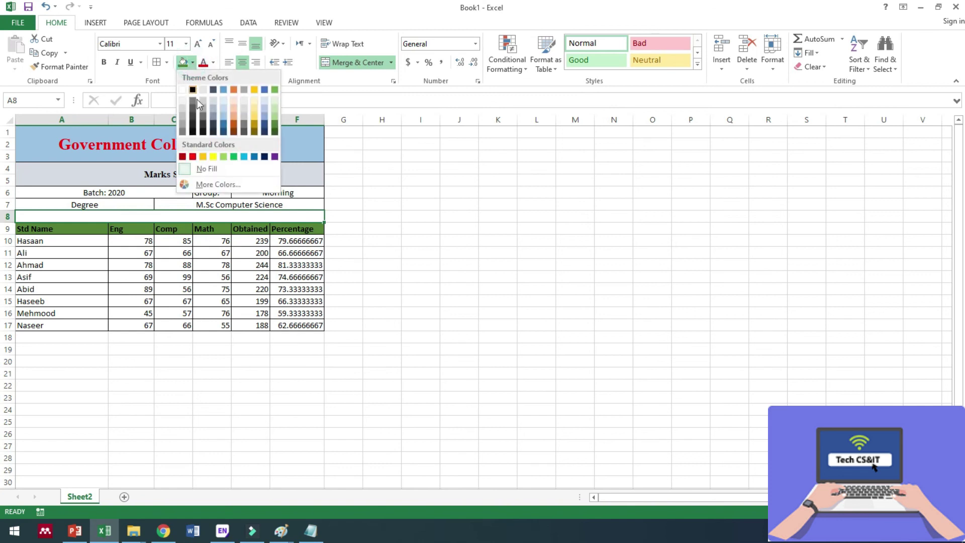
pyautogui.click(205, 132)
pyautogui.click(374, 241)
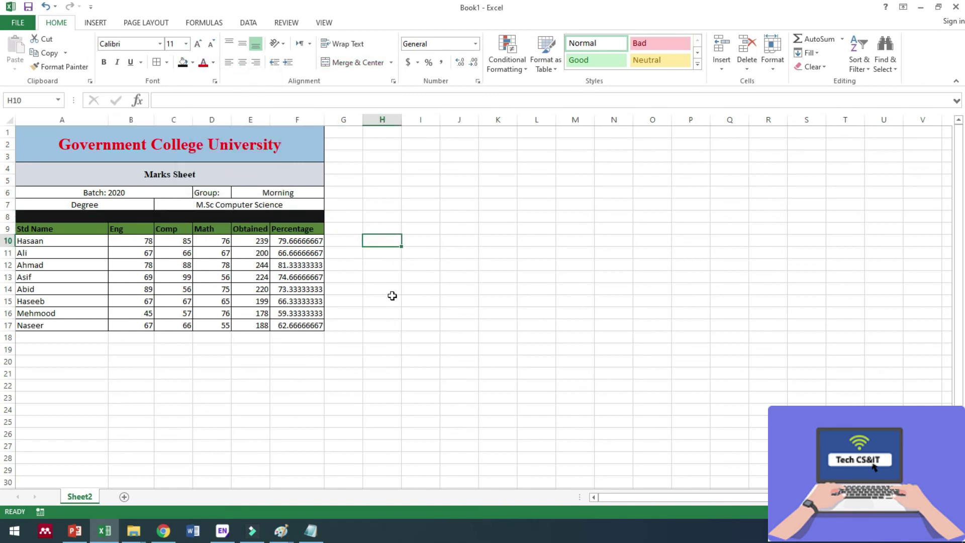